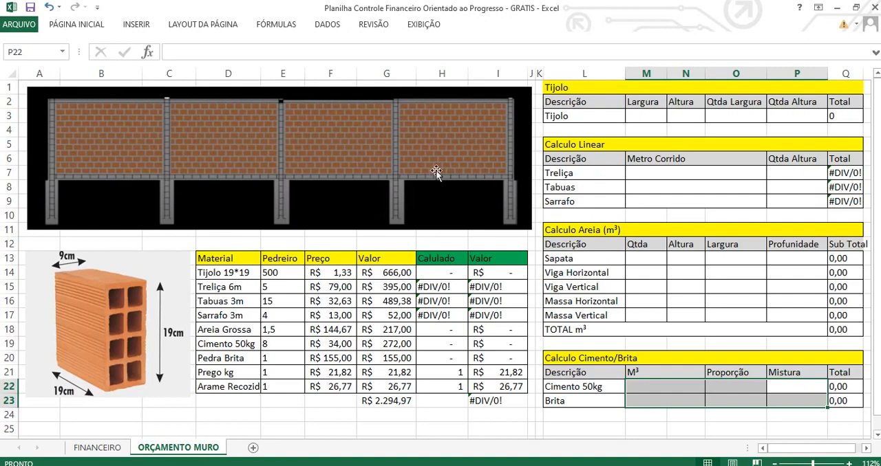
Nudge the wall picture slightly up and to the left on the ORÇAMENTO MURO sheet.
left_click(642, 177)
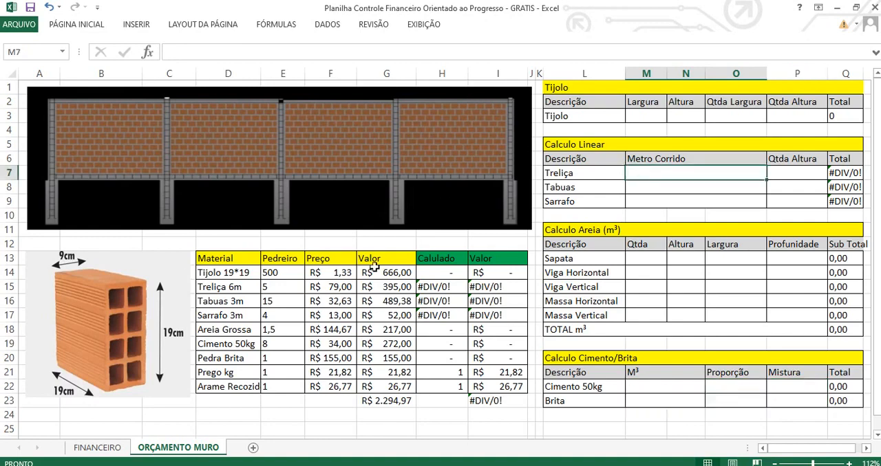
left_click(639, 306)
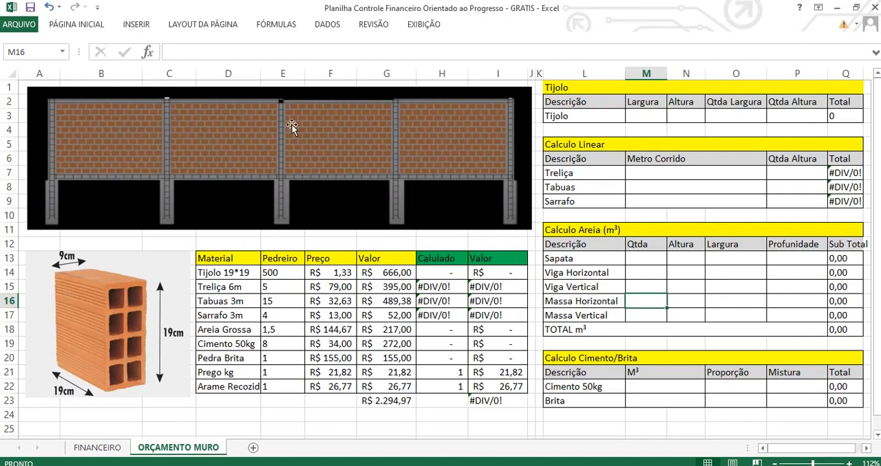
left_click_drag(415, 148, 409, 148)
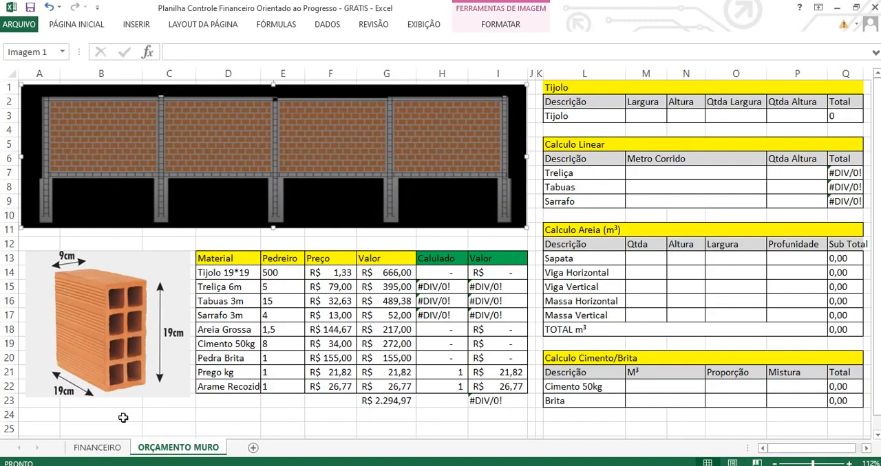
Look through the FINANCEIRO sheet, from the income and expense tables down to the list of YouTube links.
left_click(110, 450)
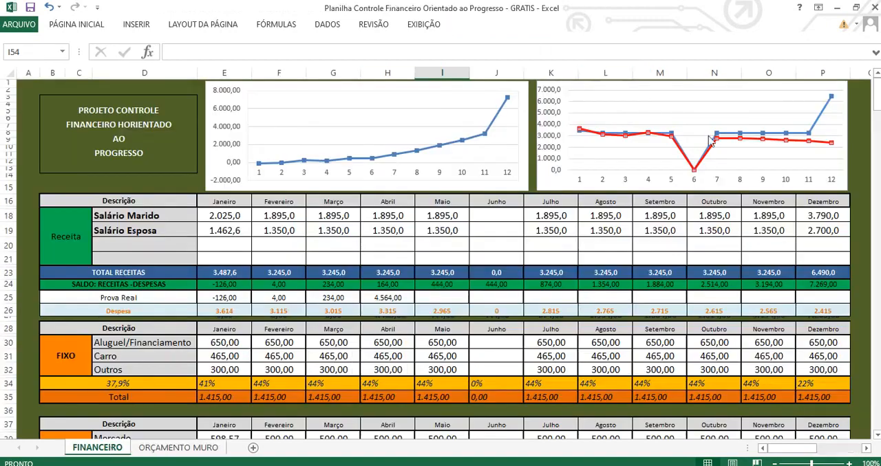
mouse_move(878, 99)
left_mouse_down()
mouse_move(878, 135)
mouse_move(878, 113)
left_mouse_up()
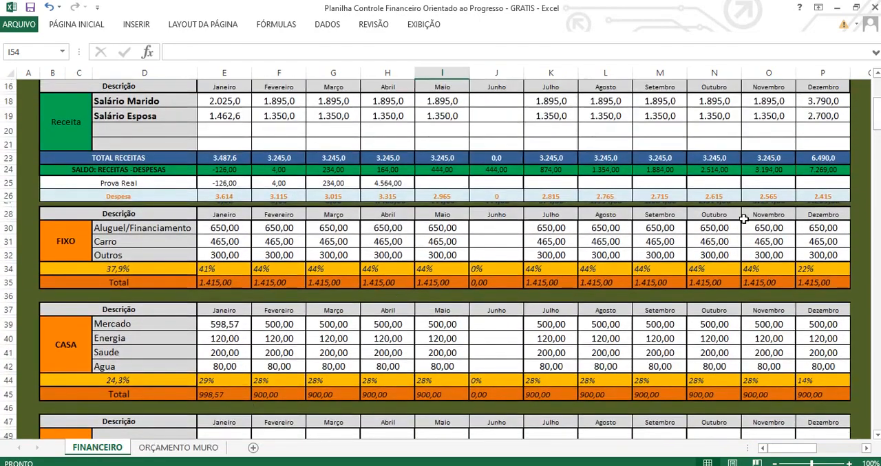
left_click_drag(877, 115, 877, 179)
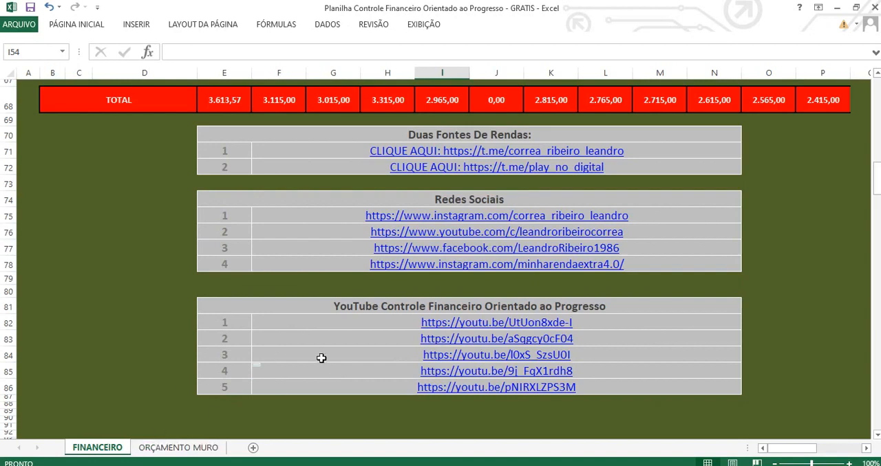
left_click_drag(596, 322, 597, 390)
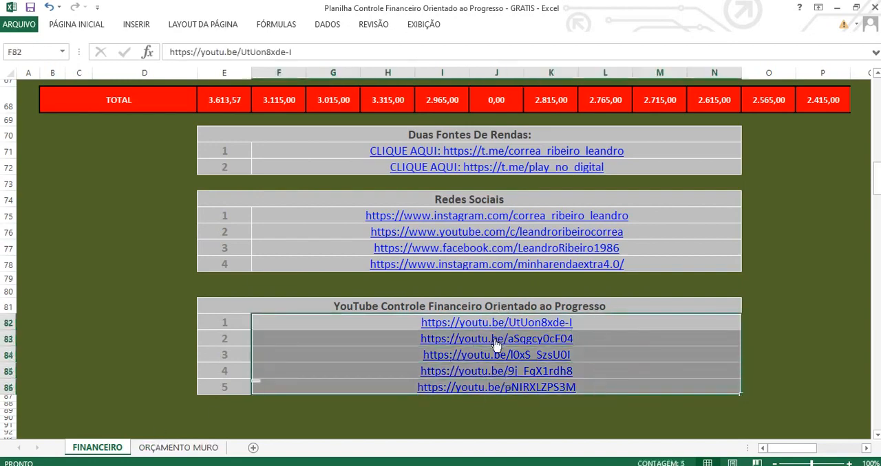
Return to the ORÇAMENTO MURO sheet and examine the materials table's Pedreiro quantities, values and column total formulas.
left_click(177, 449)
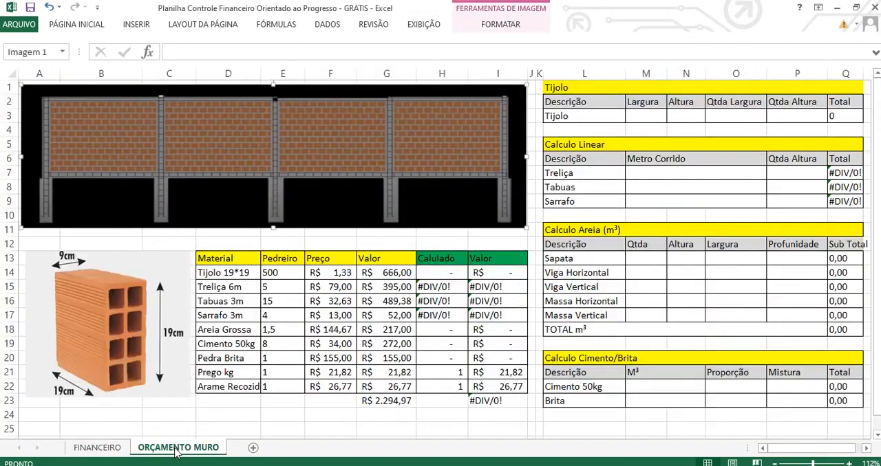
left_click(616, 184)
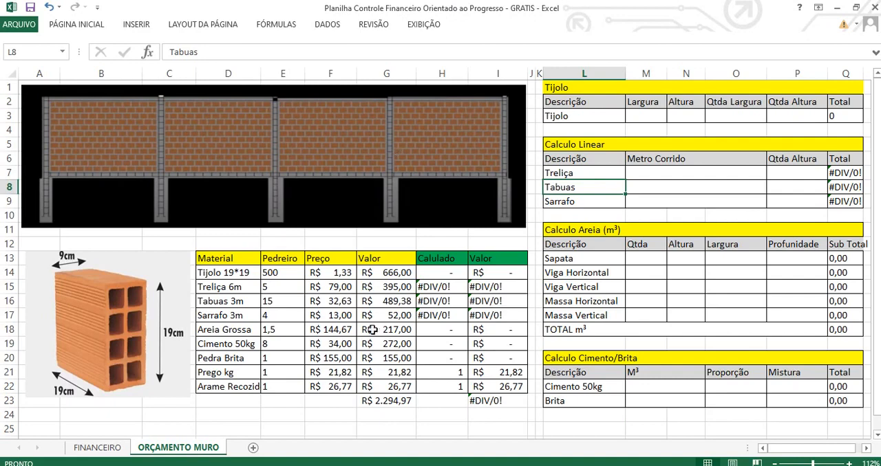
left_click_drag(251, 260, 270, 383)
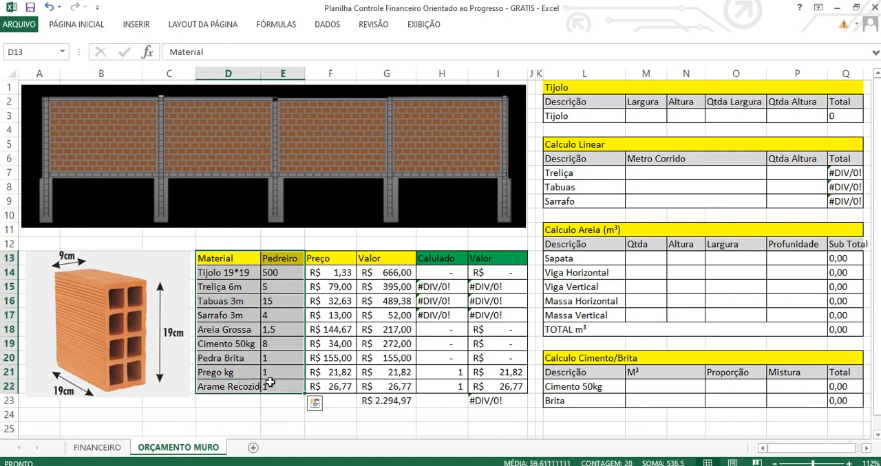
left_click_drag(254, 273, 285, 385)
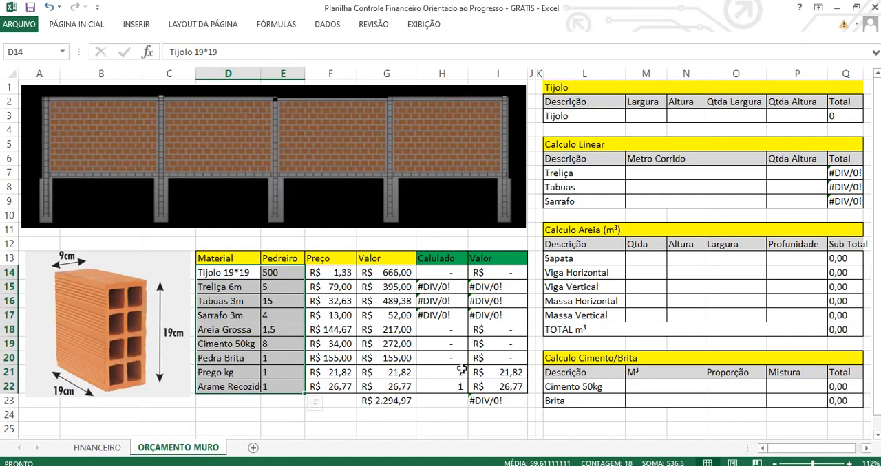
left_click(403, 400)
left_click(479, 399)
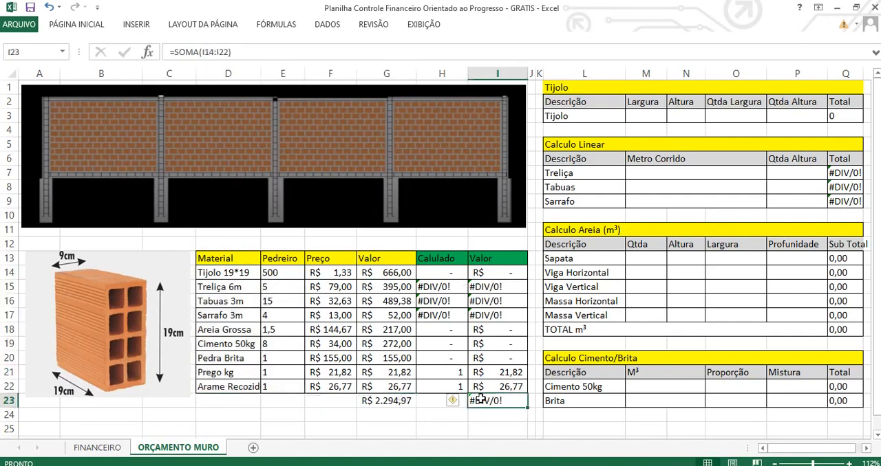
left_click(379, 400)
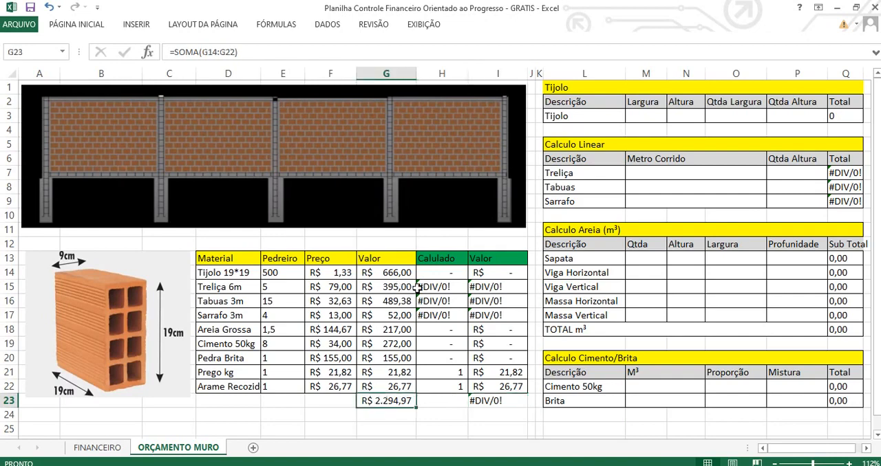
left_click_drag(369, 273, 296, 387)
left_click_drag(248, 274, 275, 390)
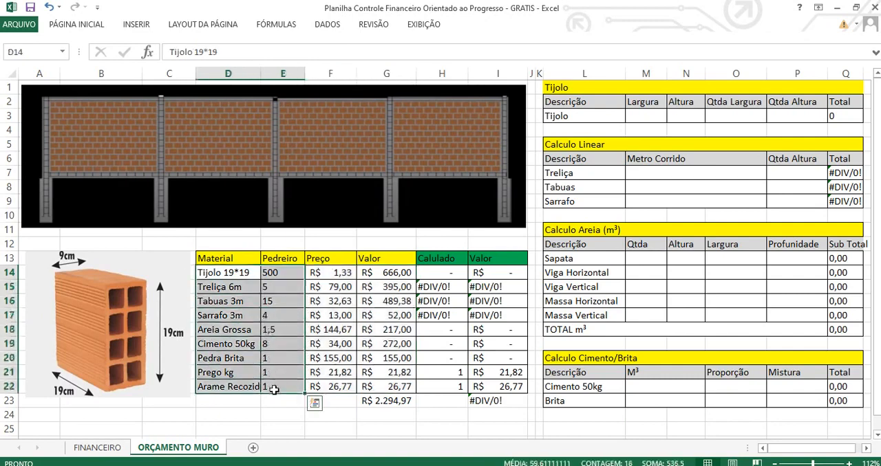
left_click_drag(379, 275, 374, 392)
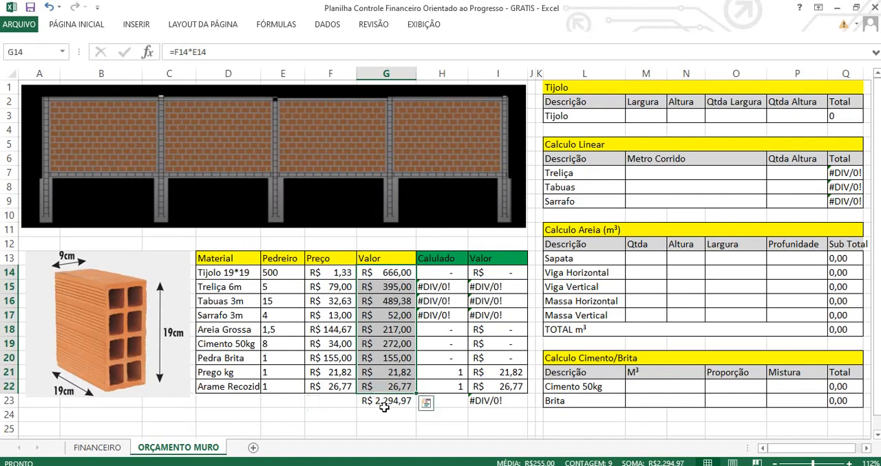
left_click(388, 406)
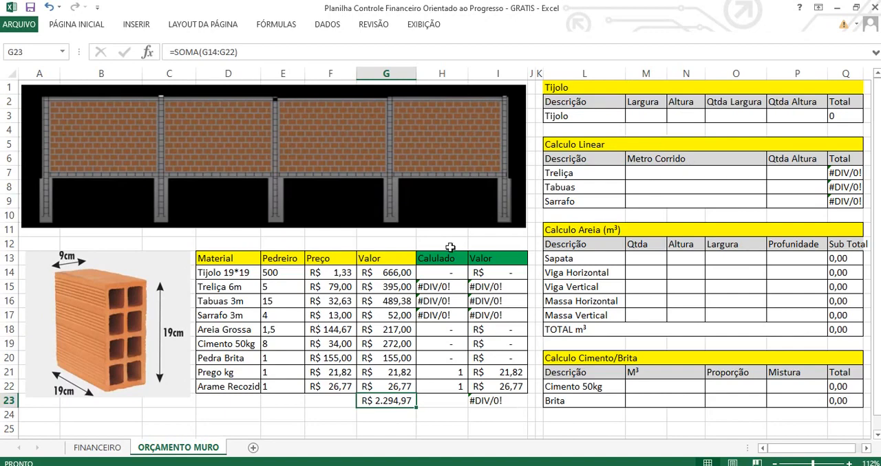
Examine the green Calulado and Valor columns and the calculation tables from Tijolo through Cimento/Brita.
left_click(454, 262)
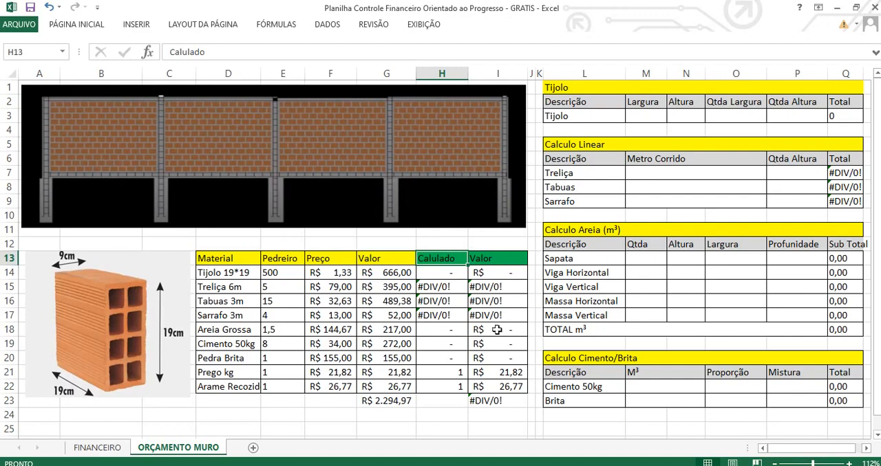
left_click(452, 278)
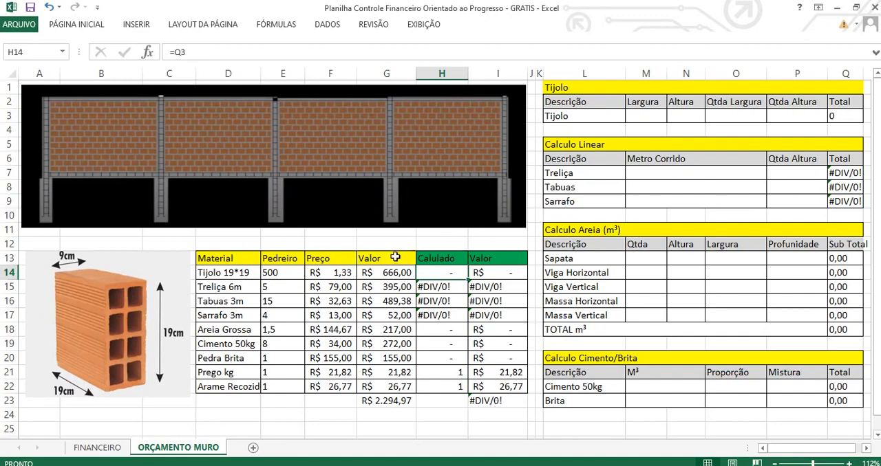
left_click_drag(292, 258, 252, 388)
left_click_drag(465, 255, 488, 388)
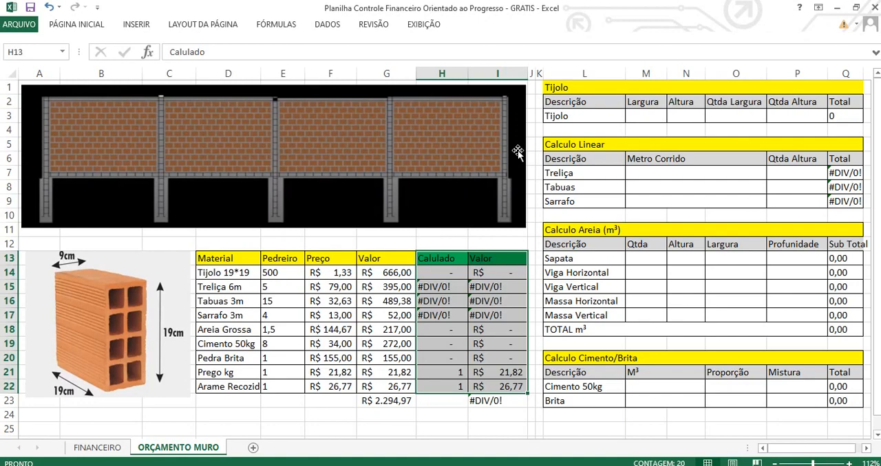
left_click(611, 115)
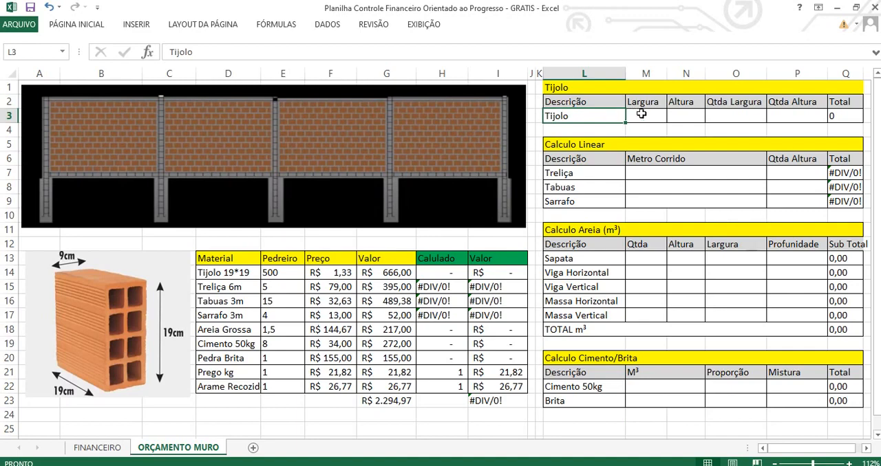
left_click(640, 114)
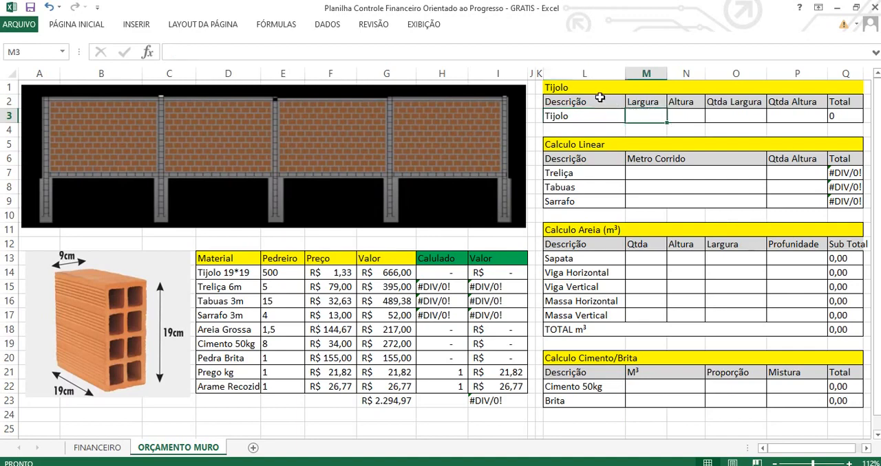
left_click_drag(590, 88, 802, 400)
Enter 12 as Largura and 1,5 as Altura for the brick row in the Tijolo table.
left_click(658, 116)
type("12")
key("Tab")
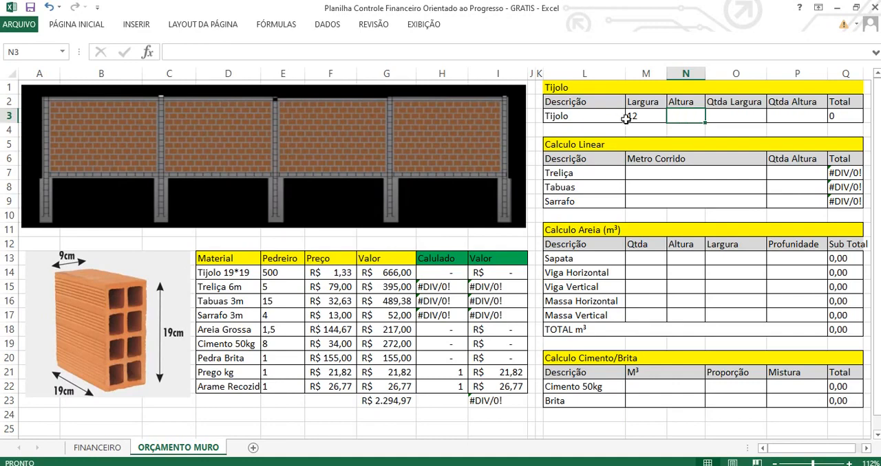
type("1,5")
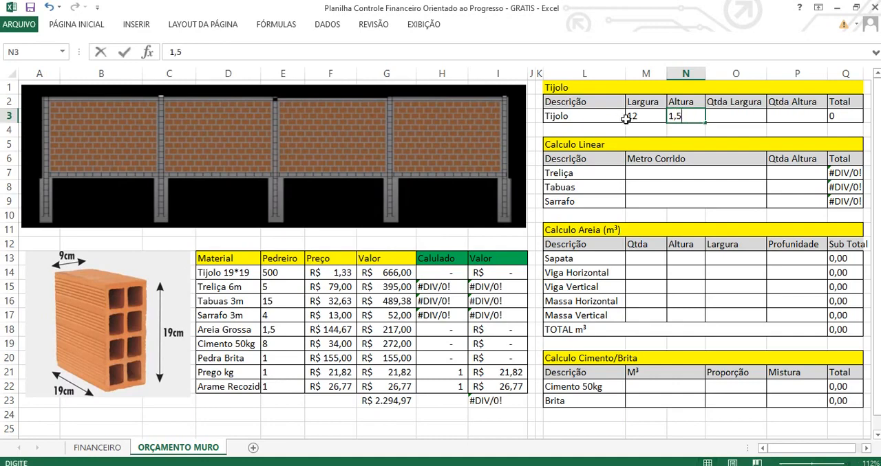
key("Tab")
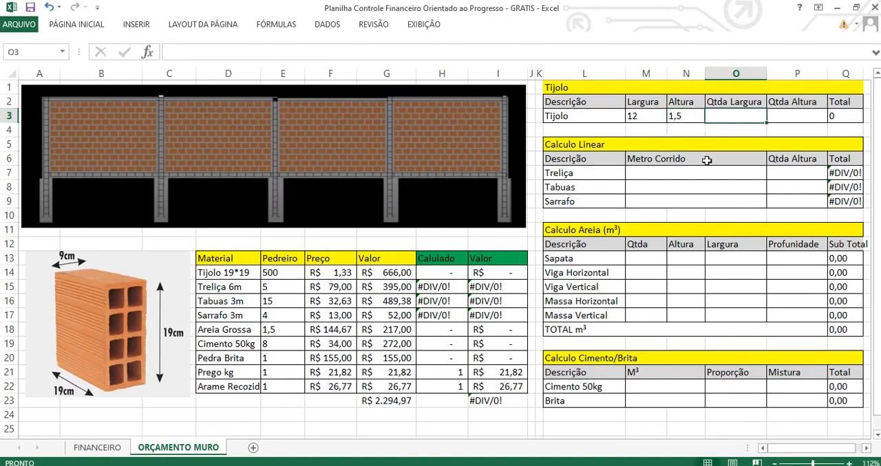
Calculate the brick row's Qtda Largura in O3 with the formula =M3/0,19.
left_click(725, 102)
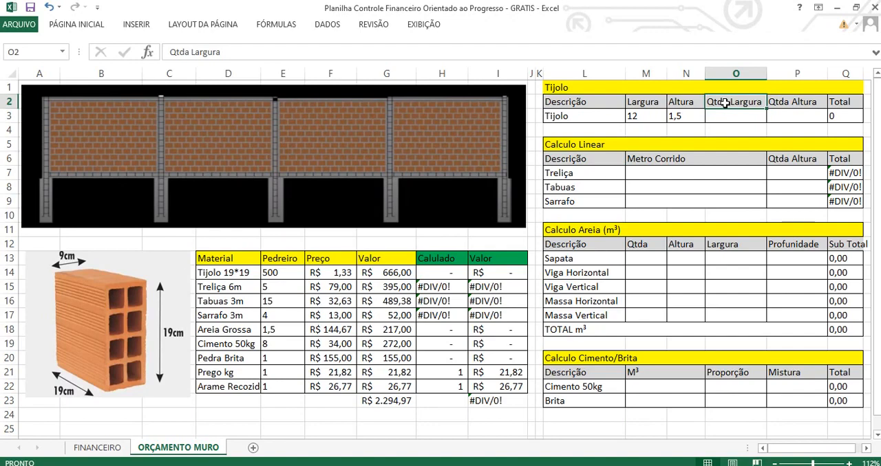
left_click_drag(789, 103, 752, 104)
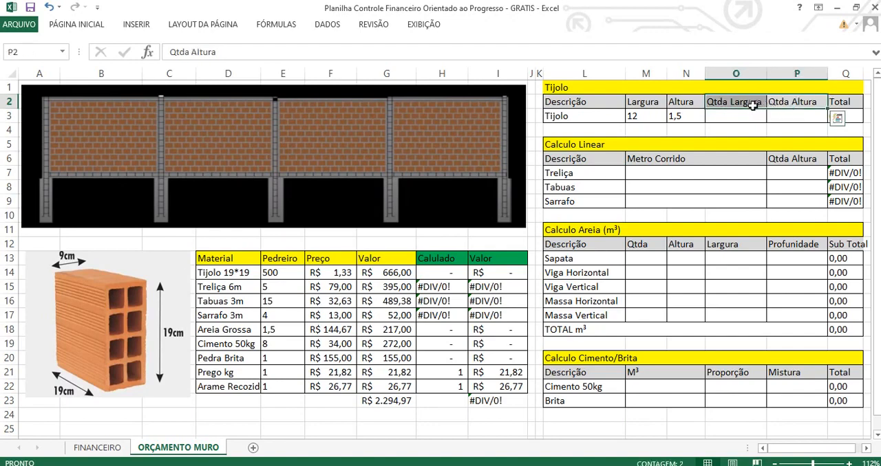
left_click(743, 115)
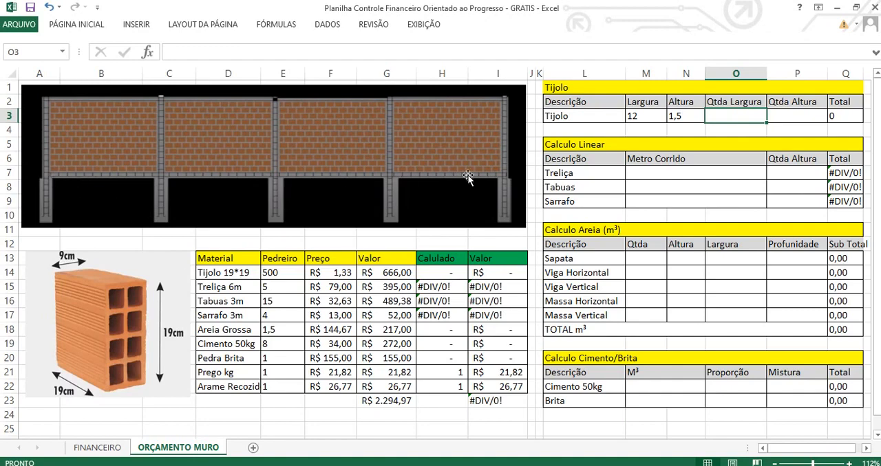
left_click(792, 104)
left_click(742, 118)
type("=")
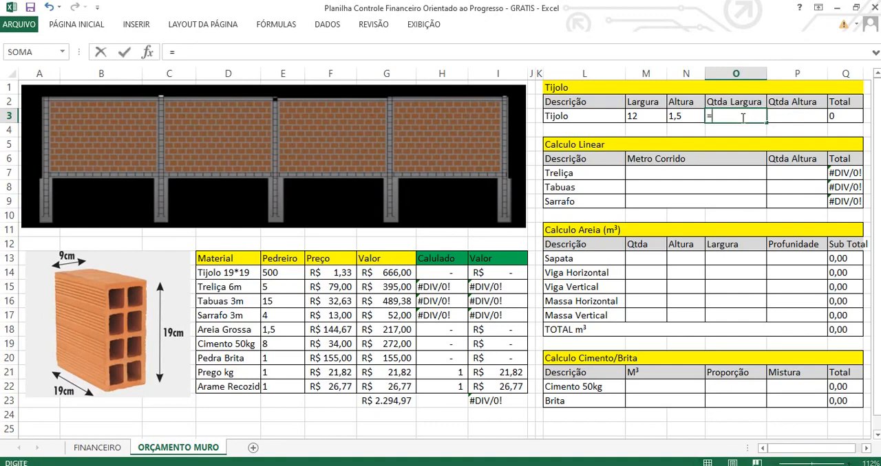
left_click(649, 118)
type("/")
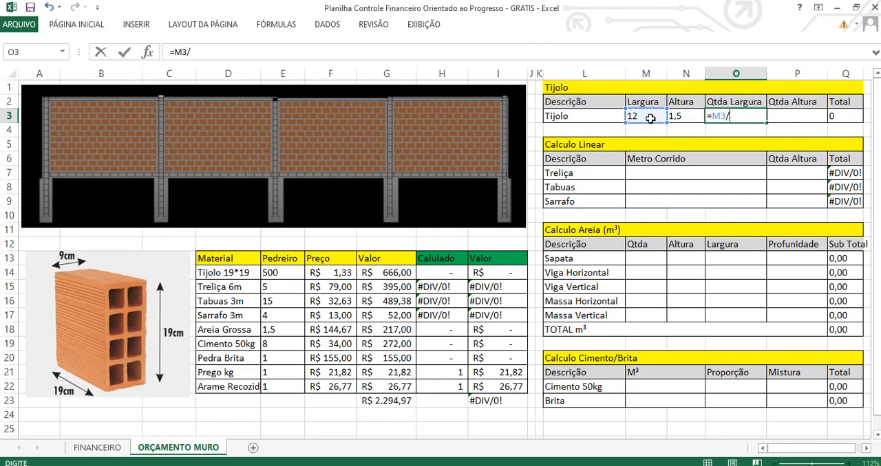
type("0,19")
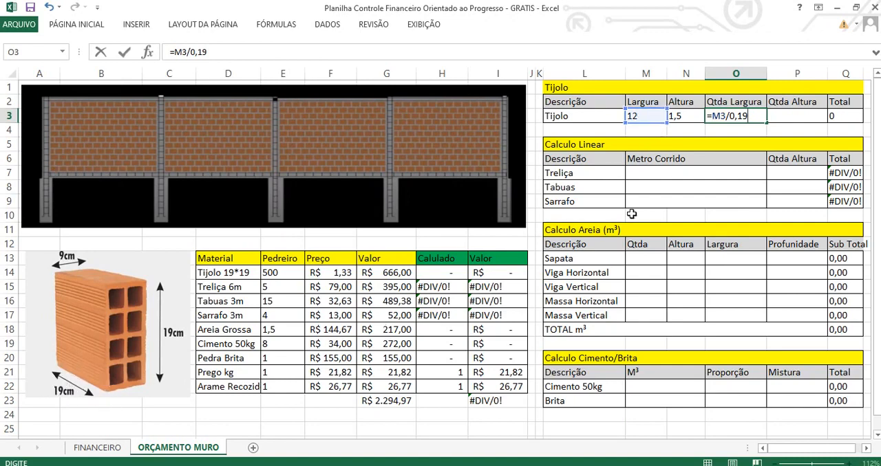
key("ctrl+Return")
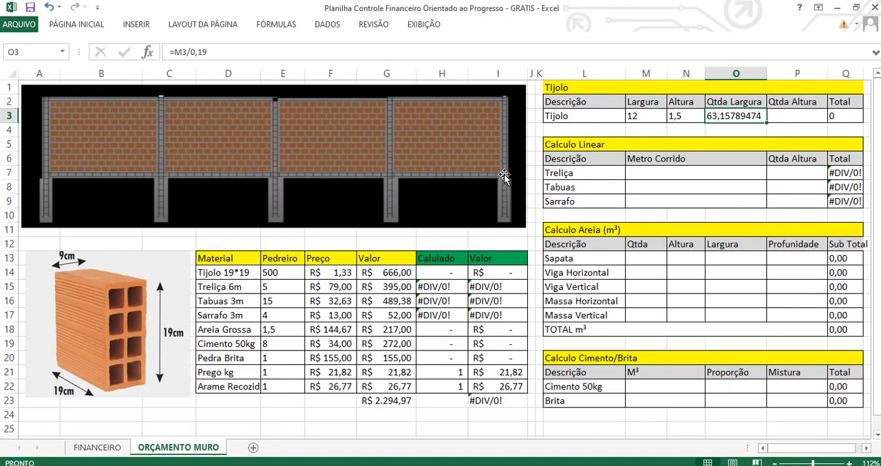
Calculate the brick row's Qtda Altura in P3 with the formula =N3/0,19.
left_click(784, 115)
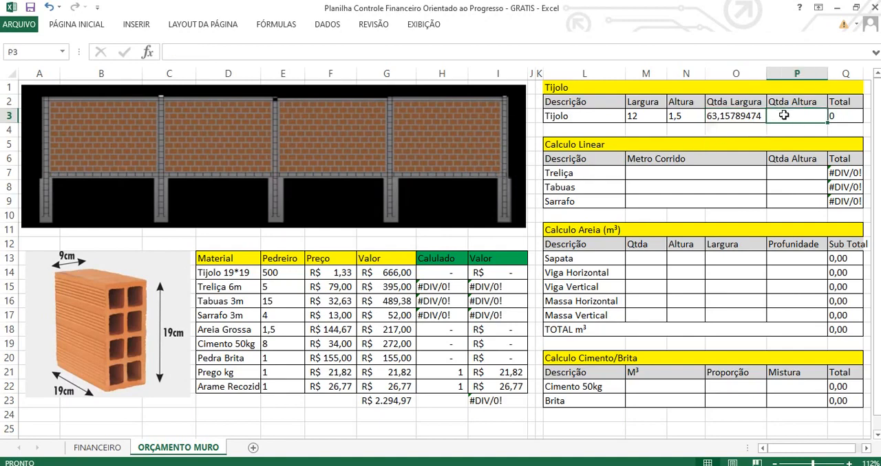
type("=")
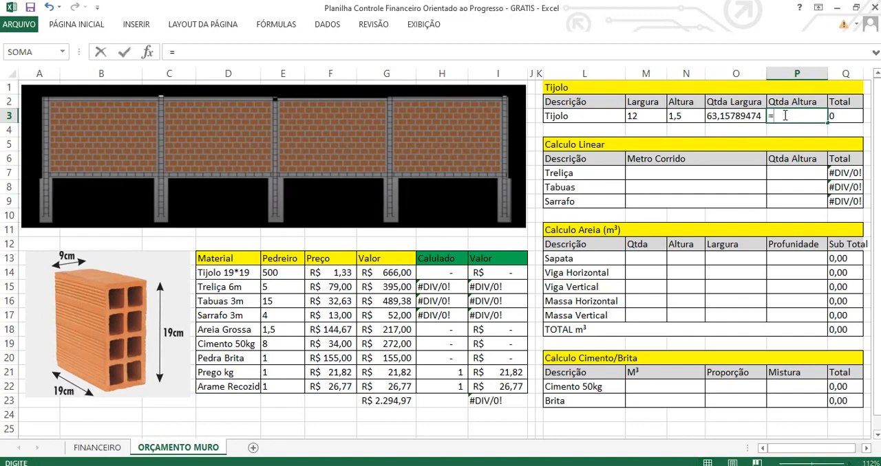
left_click(678, 118)
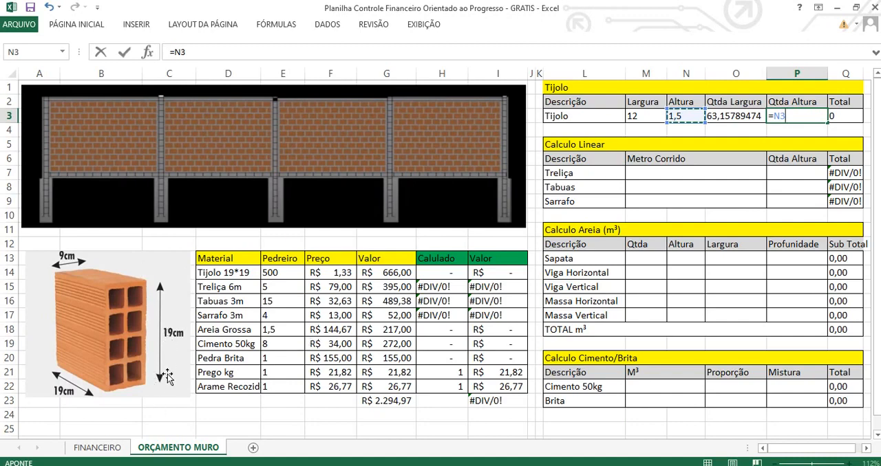
type("0,1")
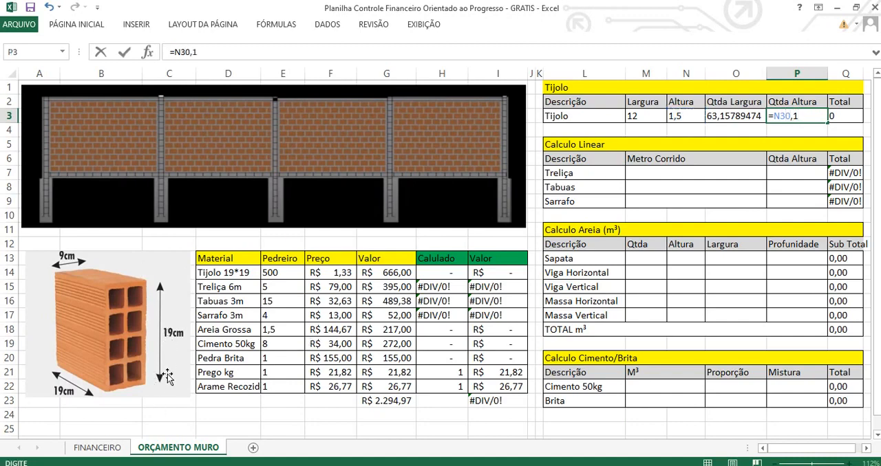
type("9")
key("BackSpace")
key("BackSpace")
key("BackSpace")
key("BackSpace")
type("/0,19")
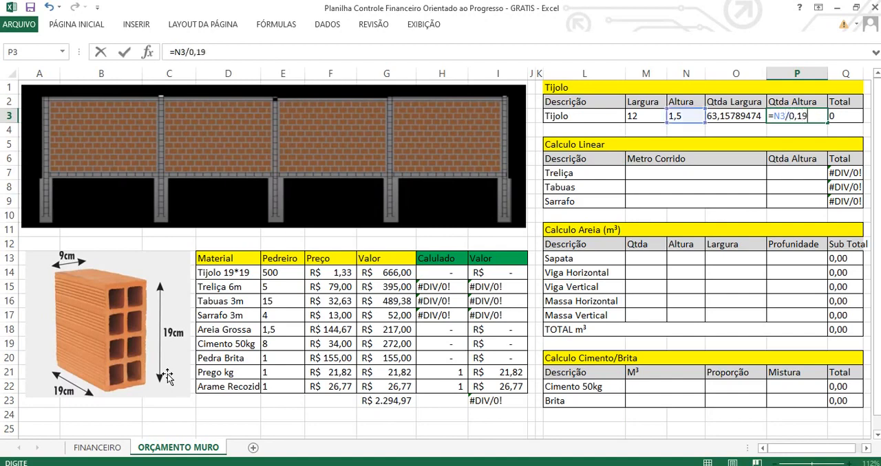
key("Return")
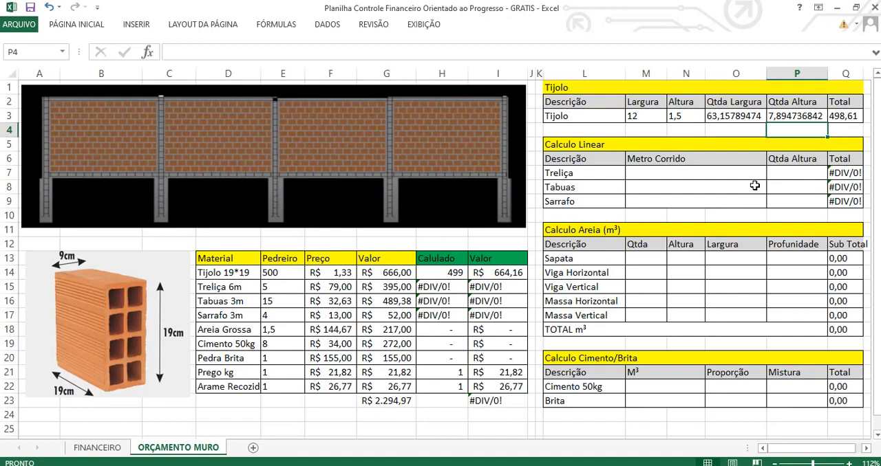
Examine the brick row's Total formula in Q3 and compare its result with the Pedreiro brick quantity.
left_click(838, 117)
left_click_drag(838, 116, 650, 116)
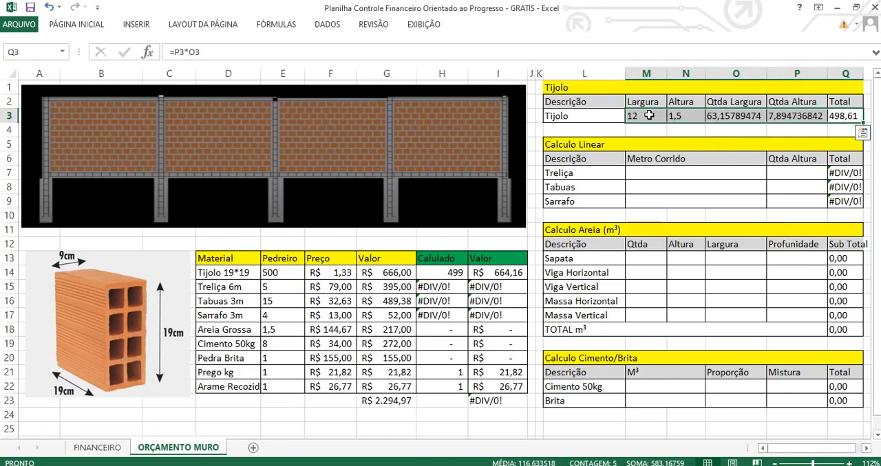
left_click(840, 115)
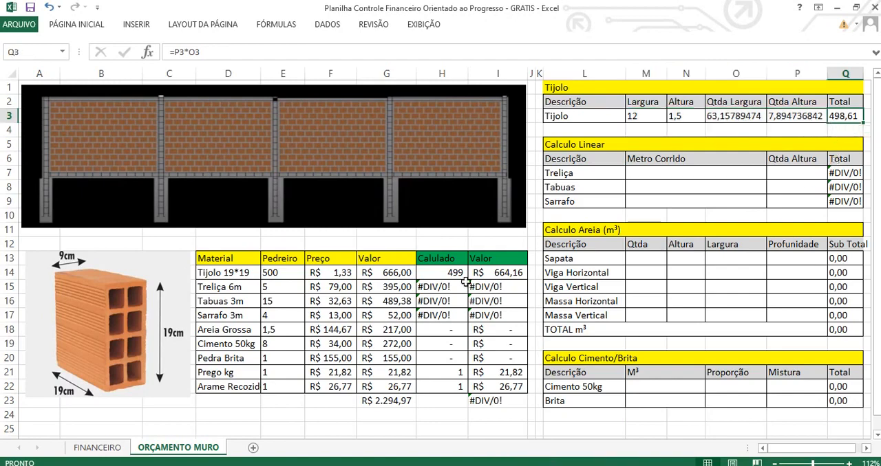
left_click(275, 274)
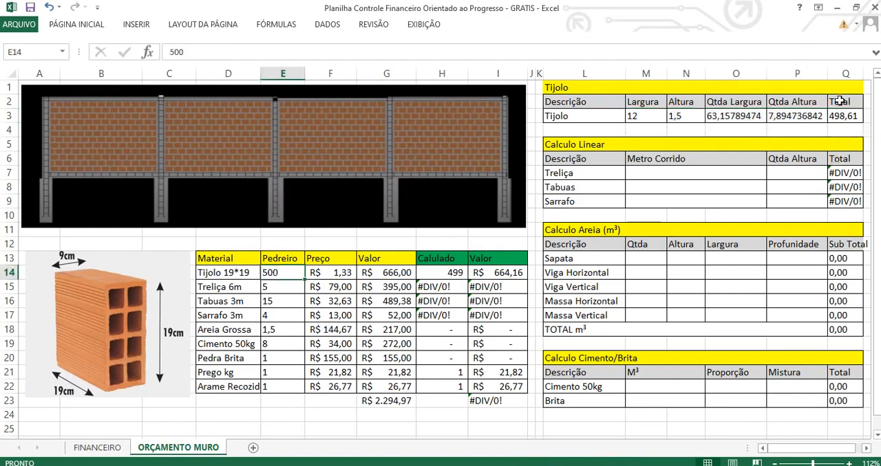
left_click(840, 118)
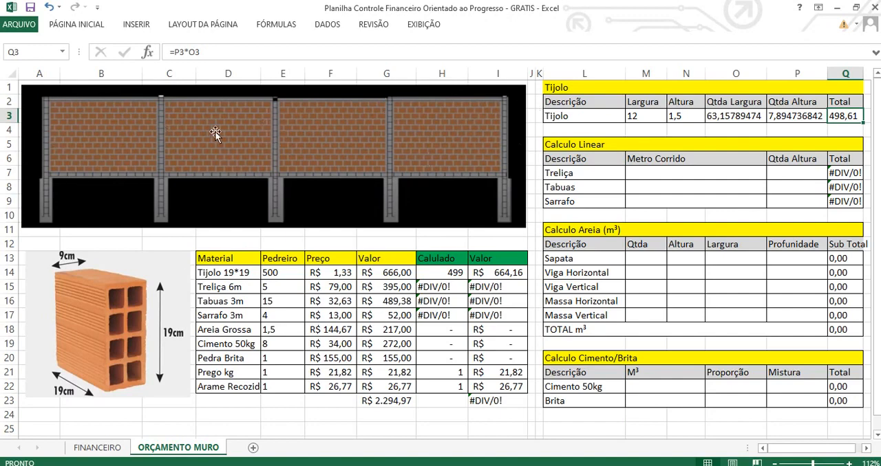
Change the brick row's Largura in M3 to the formula =12-0,2*5 to deduct the five columns.
left_click(632, 116)
left_click(172, 54)
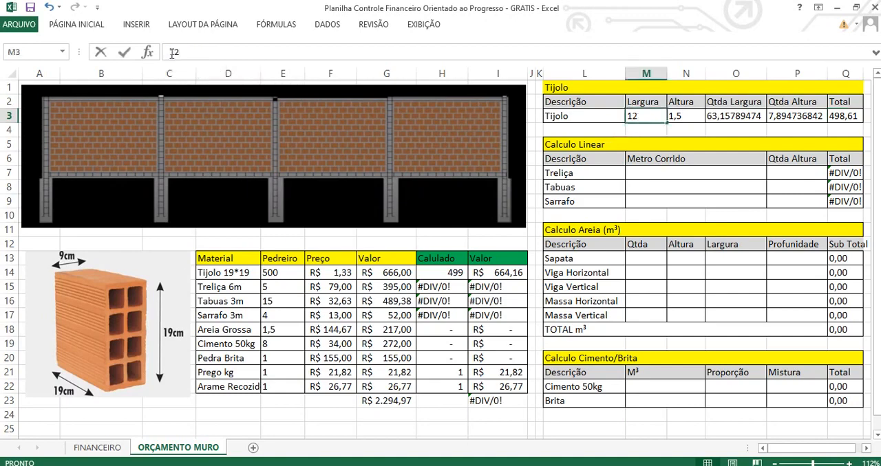
type("=")
key("End")
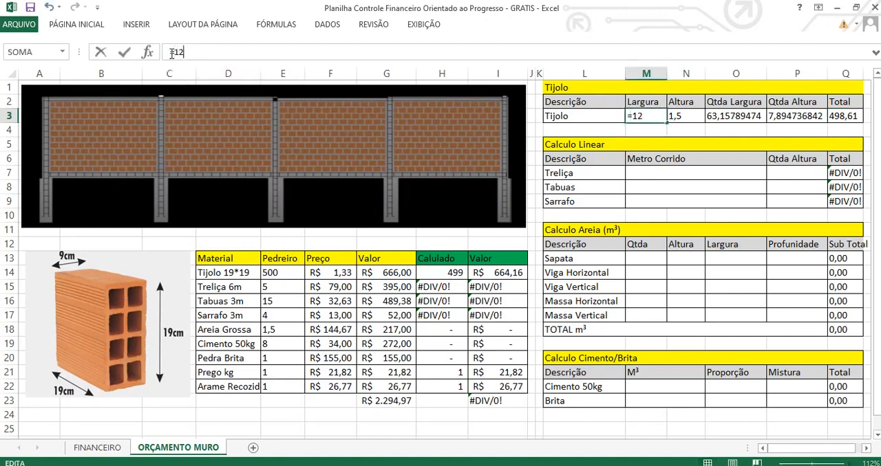
type("-0,2")
type("*5")
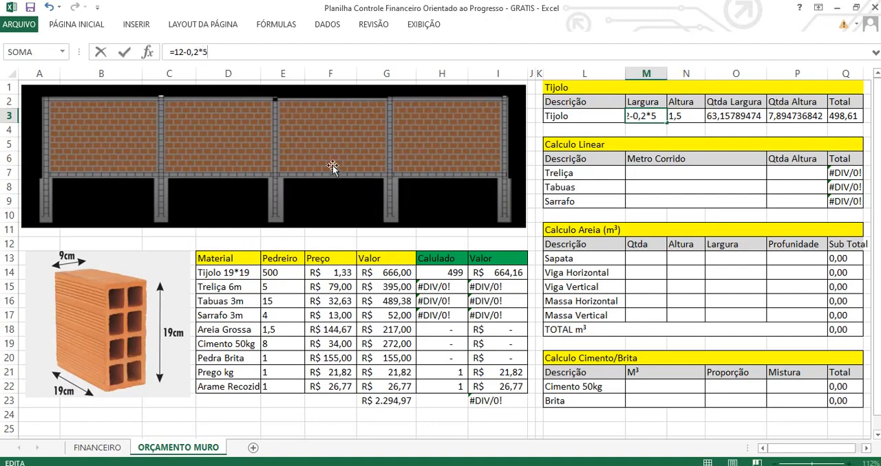
key("Return")
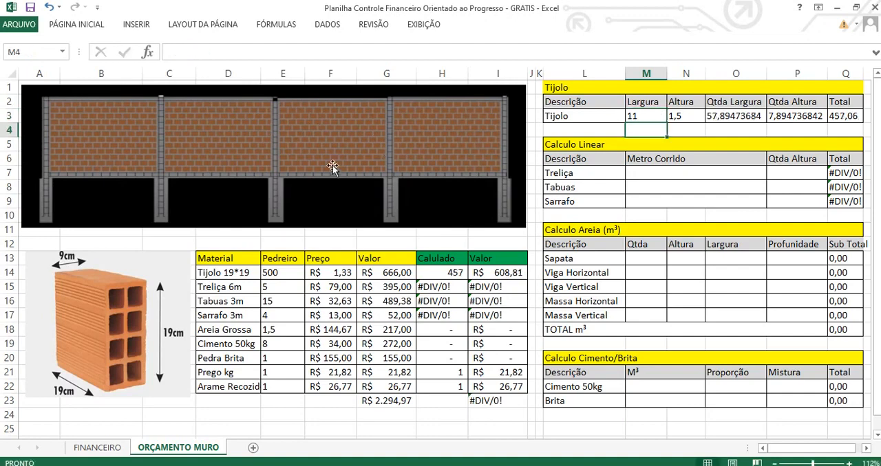
Set the column width deducted in the brick row's Largura to 0,15, making the formula =12-0,15*5.
left_click(646, 115)
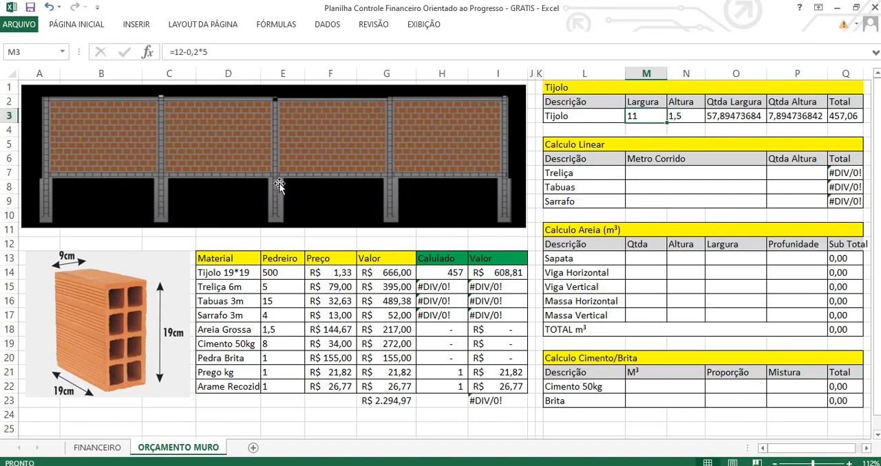
left_click(199, 51)
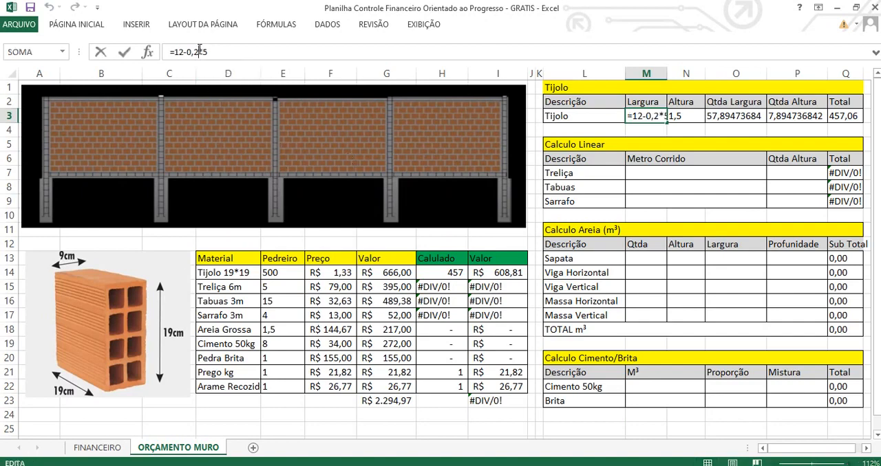
key("BackSpace")
type("15")
key("Return")
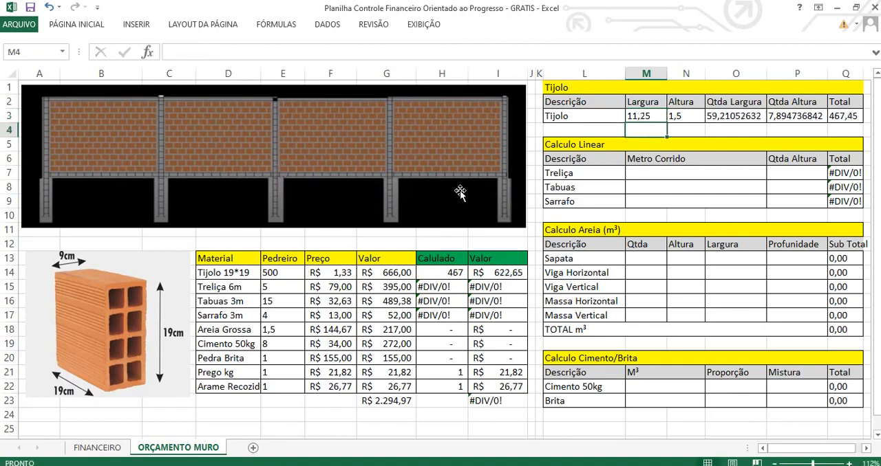
left_click(644, 115)
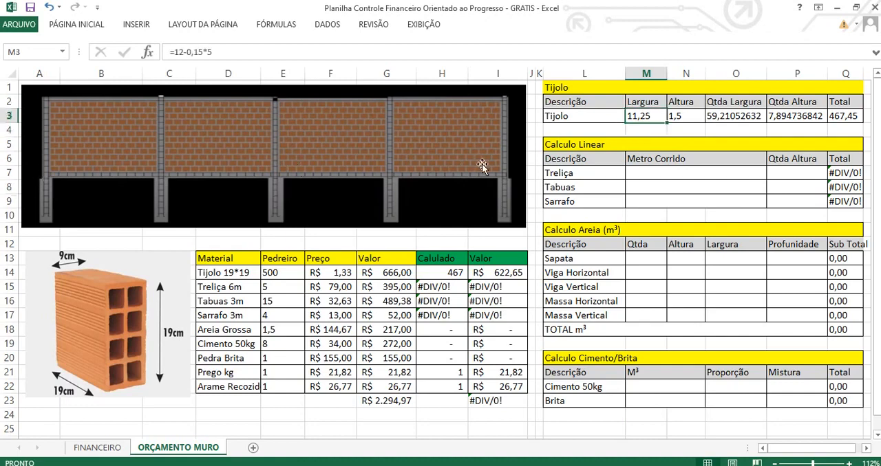
Change the brick row's Altura in N3 to the formula =1,5-0,1.
left_click(696, 117)
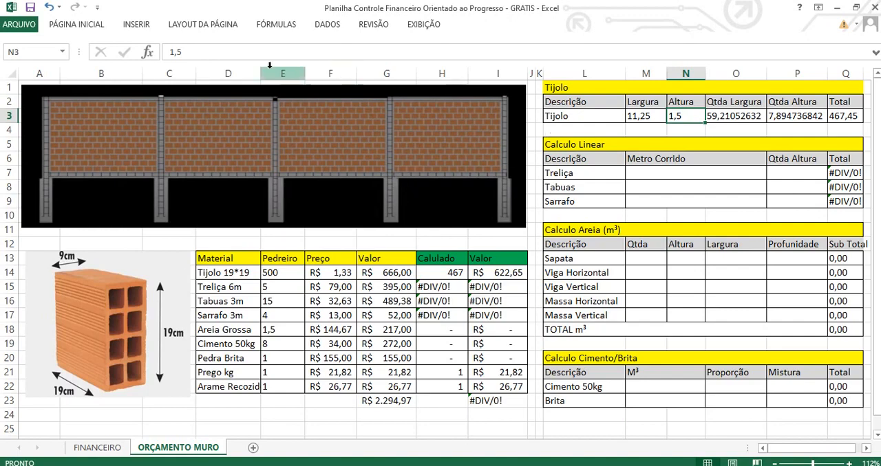
left_click(249, 53)
type("-0,1")
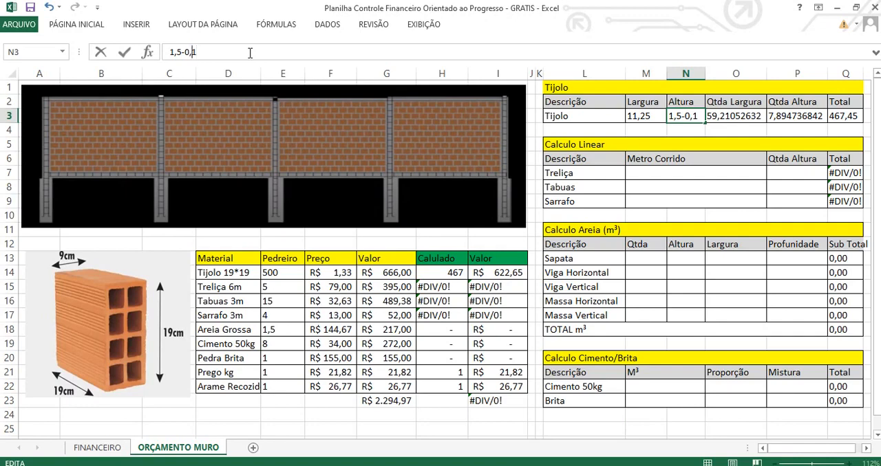
key("Home")
type("=")
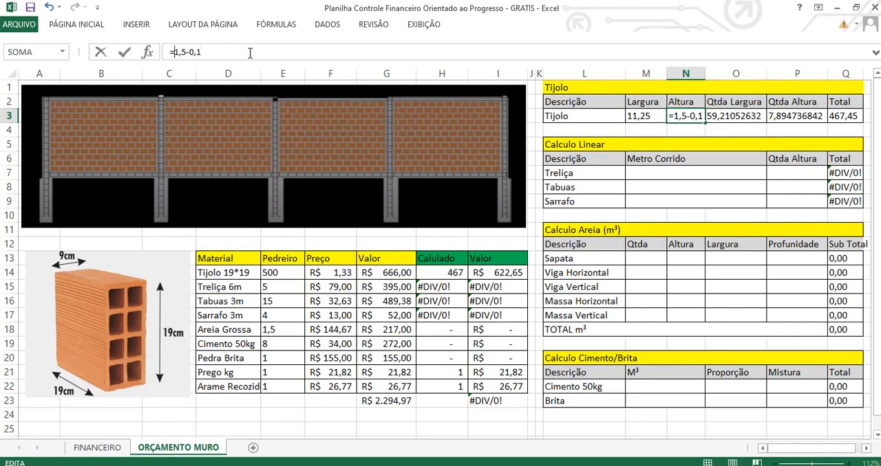
key("Return")
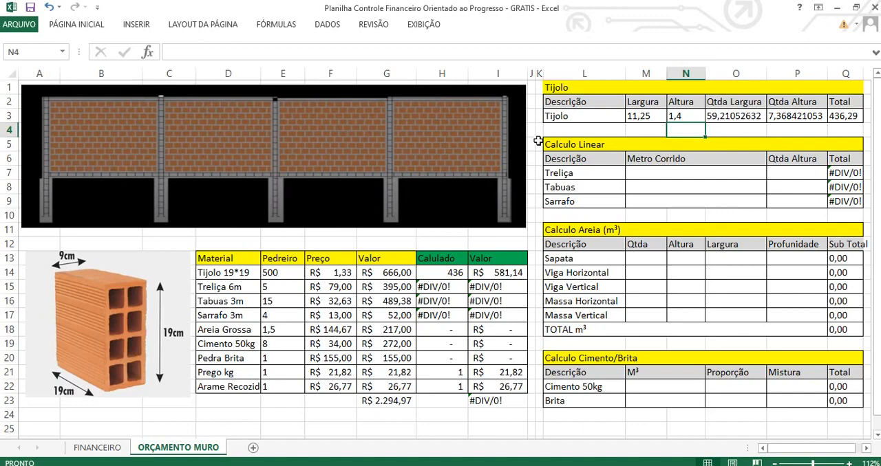
left_click(673, 115)
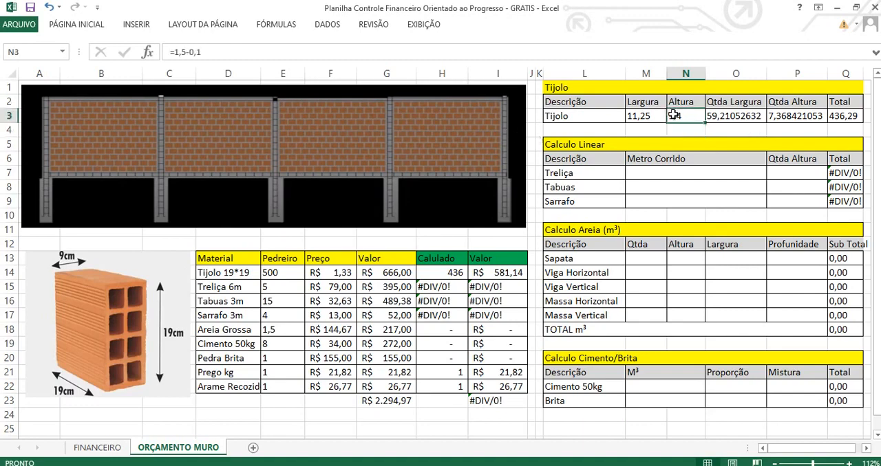
Enlarge the wall picture to examine the mortar joints between the bricks, and undo the resize.
left_click(740, 115)
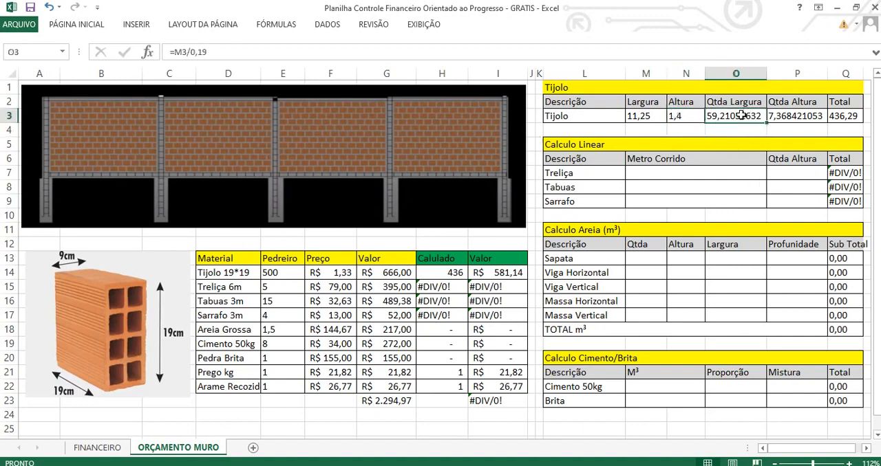
left_click(259, 55)
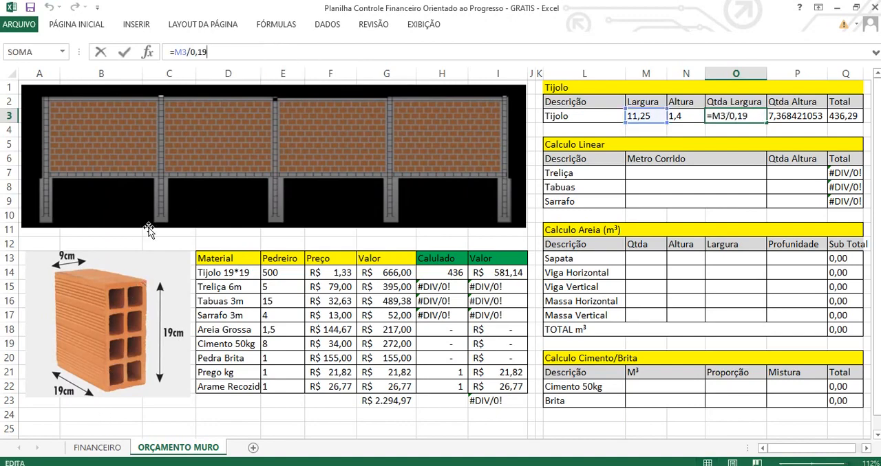
left_click(204, 165)
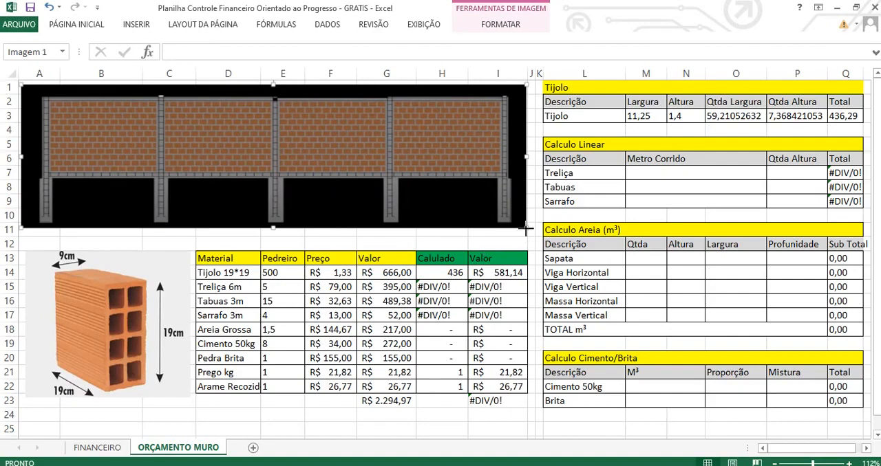
left_click_drag(525, 228, 870, 365)
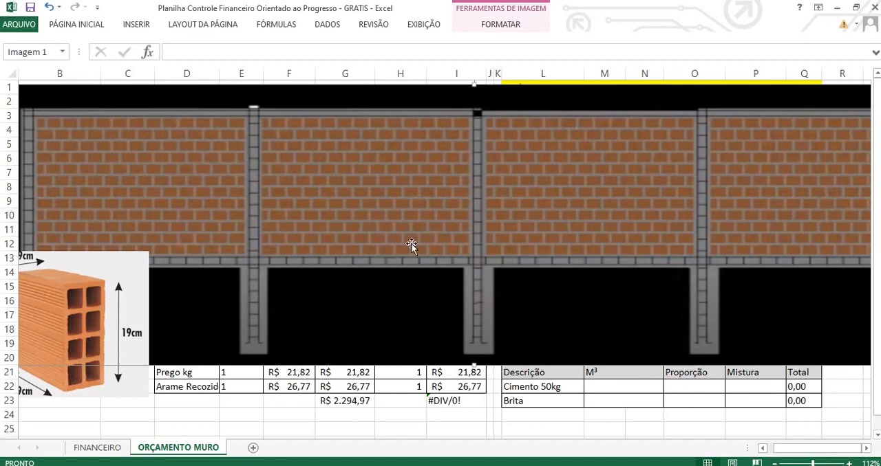
key("ctrl+z")
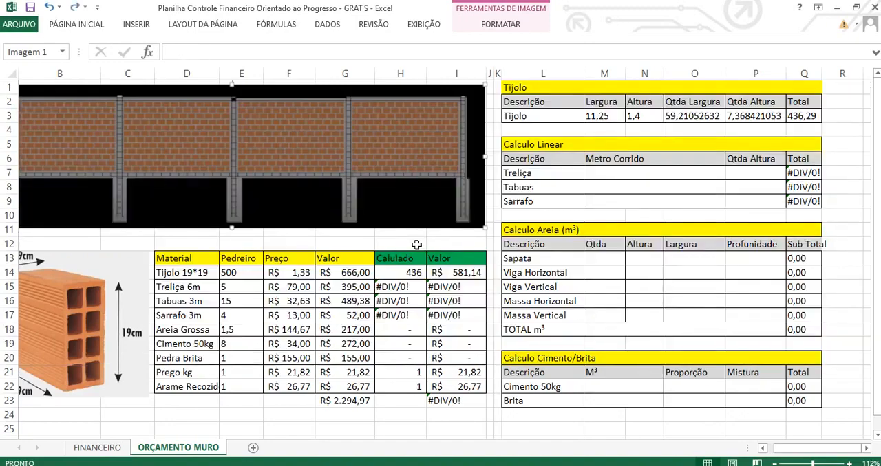
Change the brick row's Qtda Largura formula in O3 to =M3/0,2.
left_click(680, 113)
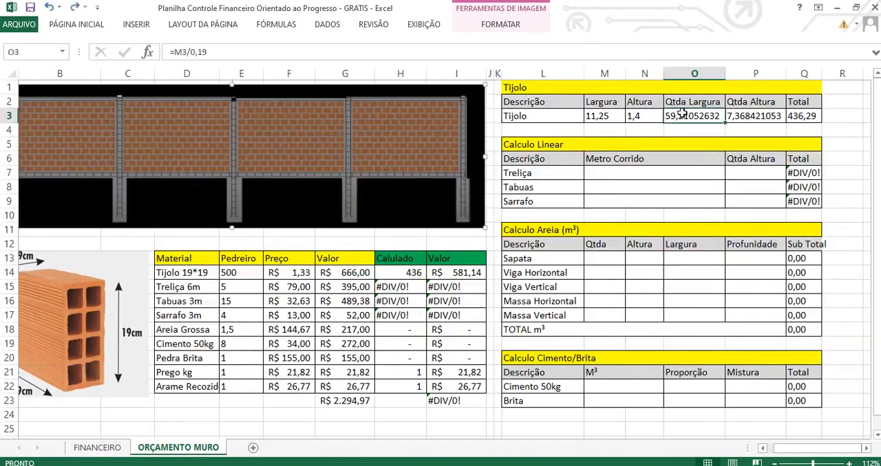
left_click(310, 56)
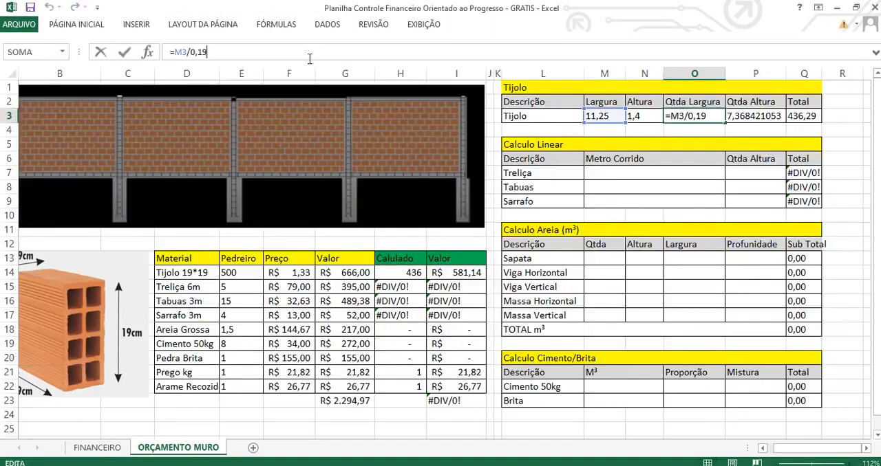
key("BackSpace")
key("BackSpace")
type("2")
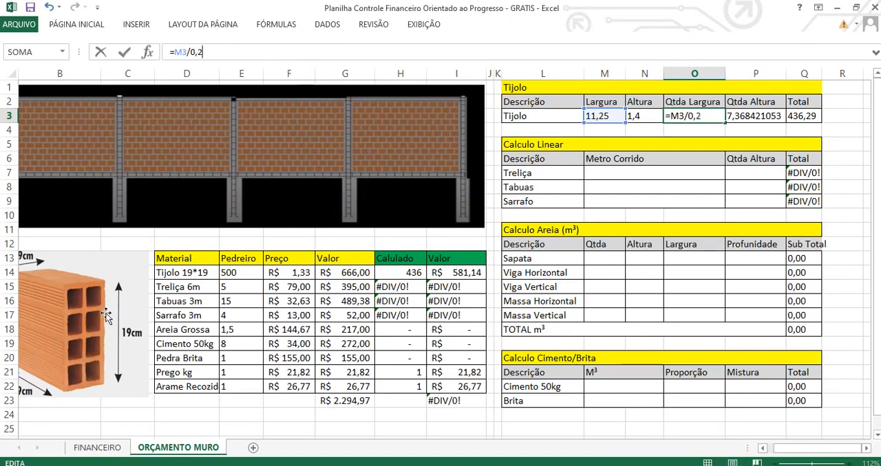
left_click(179, 339)
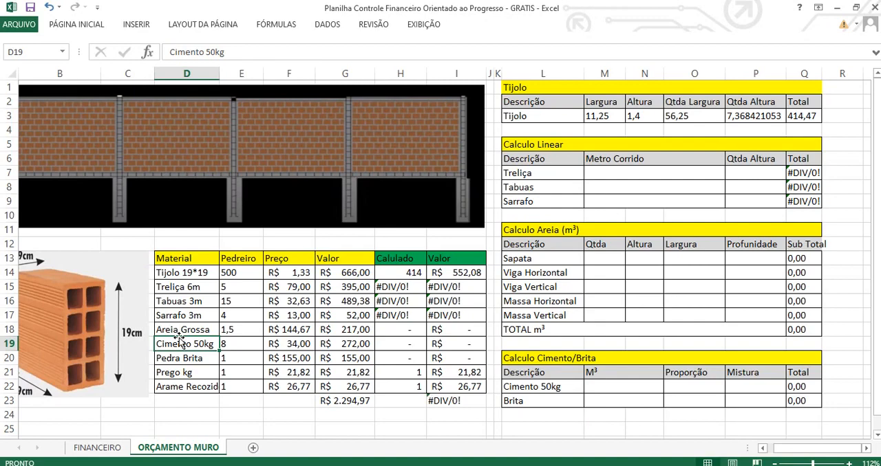
key("Home")
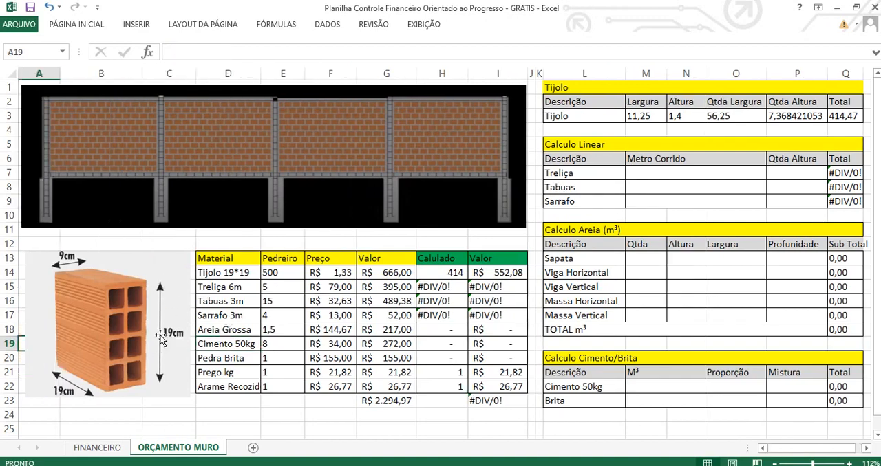
Change the brick row's Qtda Altura formula in P3 to =N3/0,2.
left_click(713, 116)
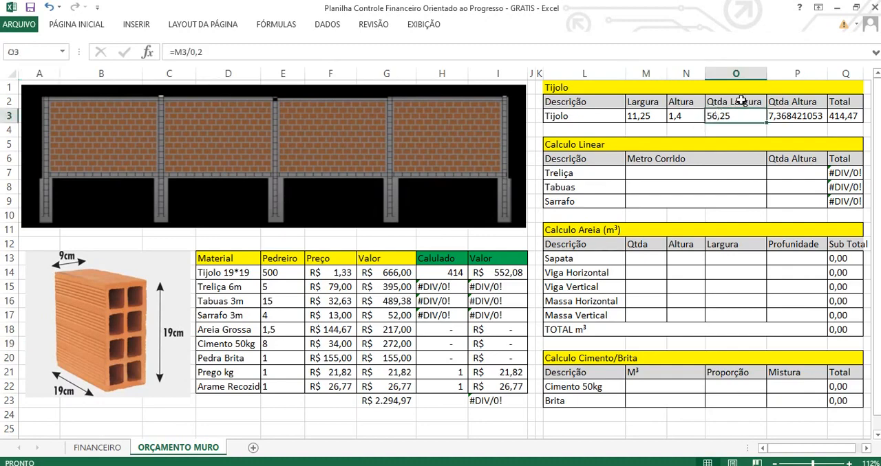
key("Right")
left_click(294, 51)
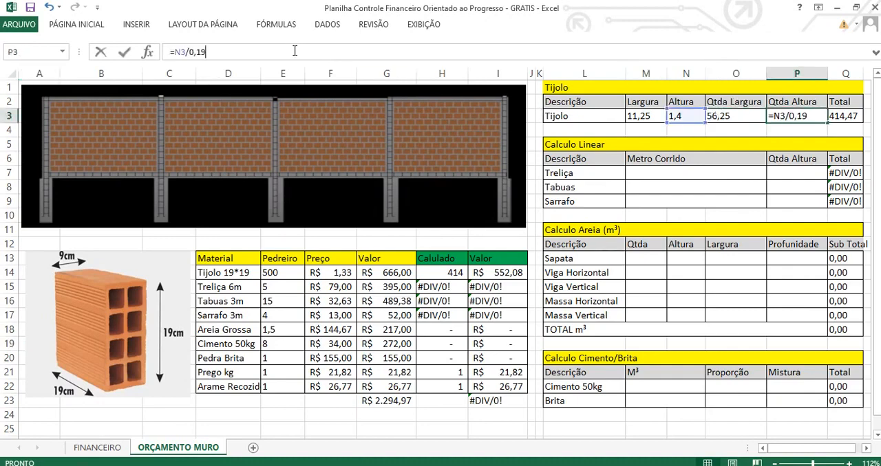
key("BackSpace")
key("BackSpace")
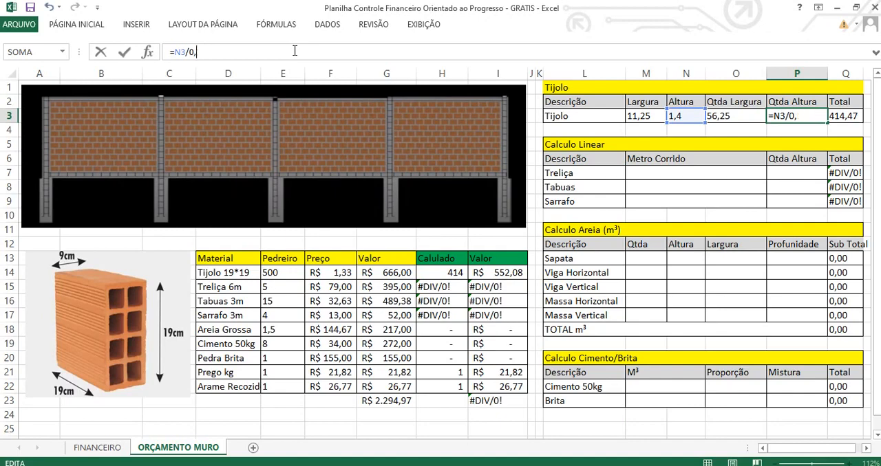
type("2")
key("Return")
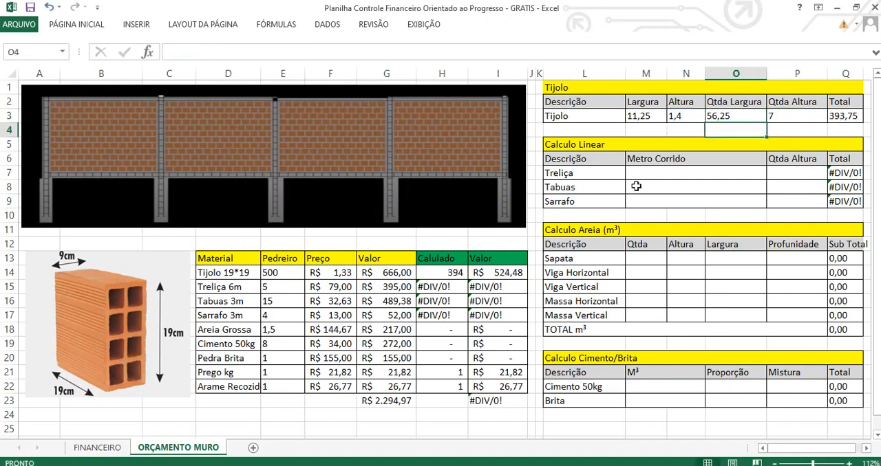
Replace the brick row's Qtda Largura formula in O3 with the whole number 56.
left_click(786, 117)
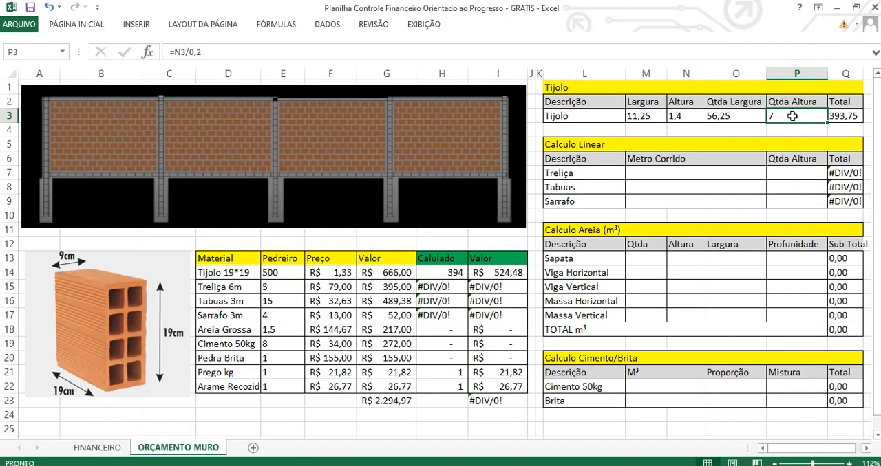
left_click(727, 115)
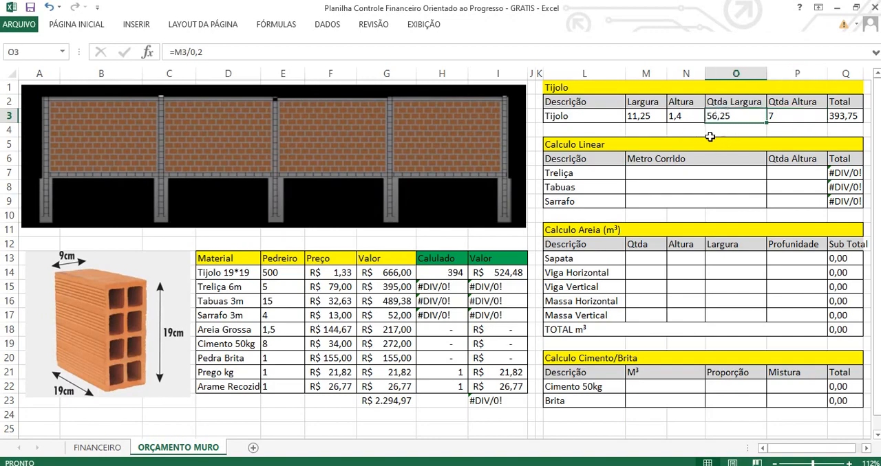
type("56")
key("Return")
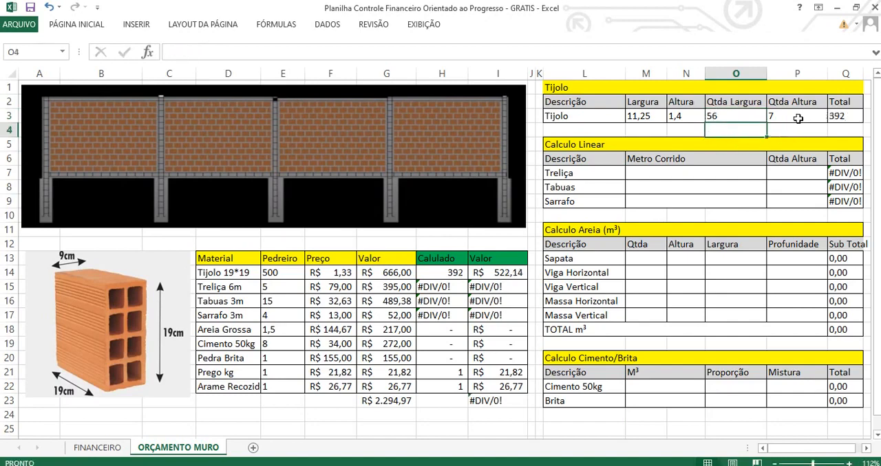
Compare the bricklayer's Tijolo 19*19 quantity with the calculated quantity in the material table.
left_click_drag(798, 118, 739, 118)
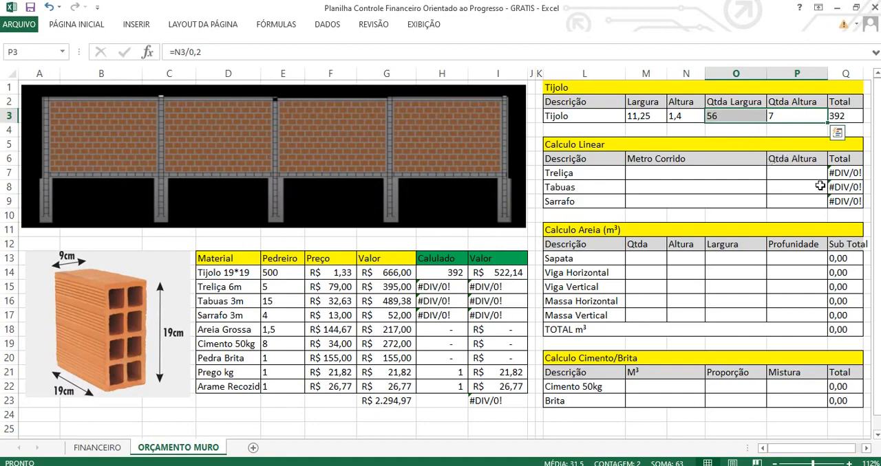
left_click(290, 273)
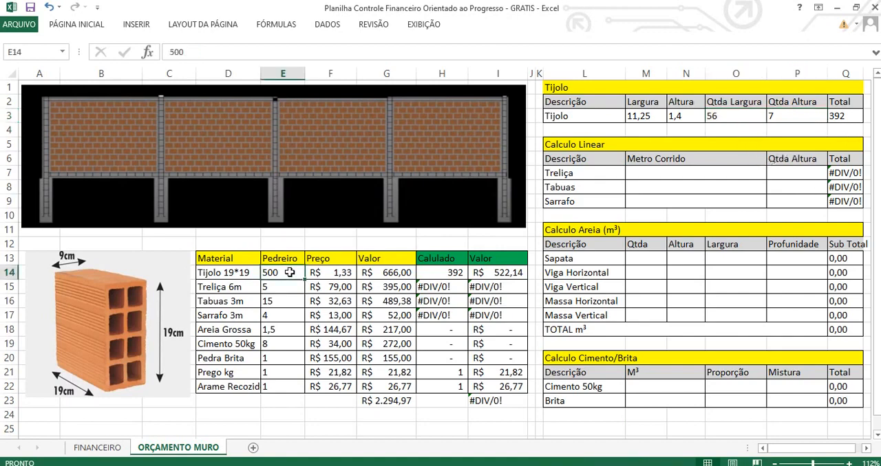
left_click(434, 274)
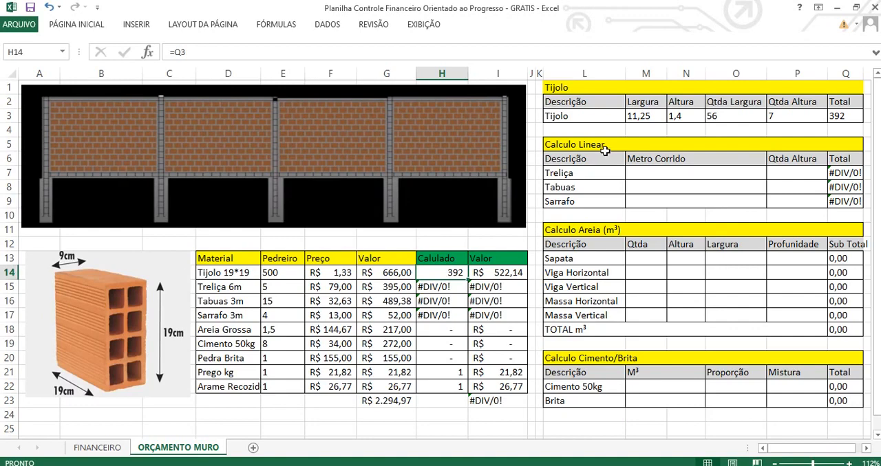
Enter the formula =5*0,8+12+5*1,5 as the Treliça row's Metro Corrido in the Calculo Linear table.
left_click(604, 146)
left_click(585, 88)
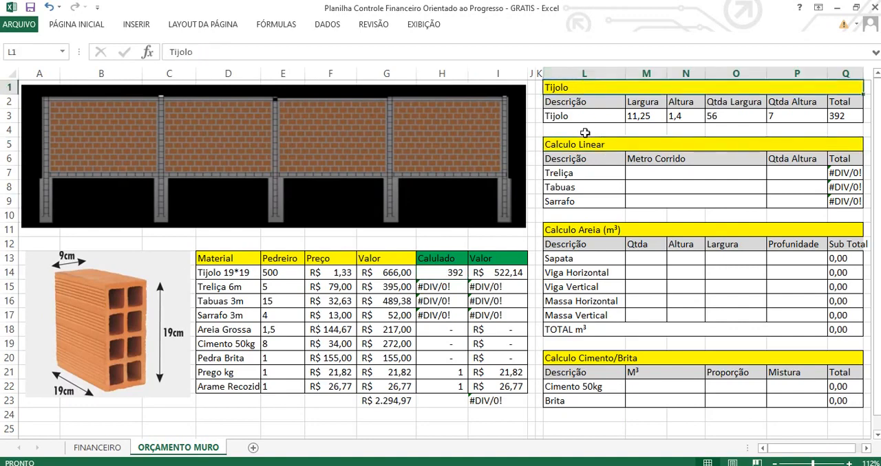
left_click(585, 145)
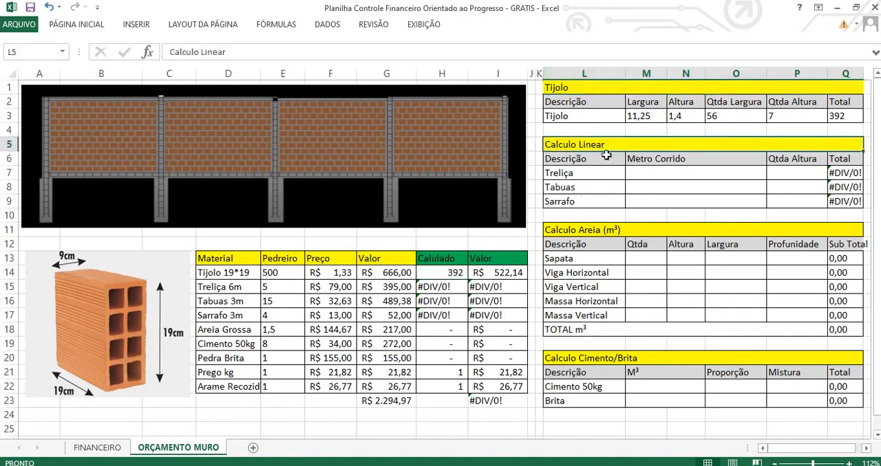
left_click(645, 176)
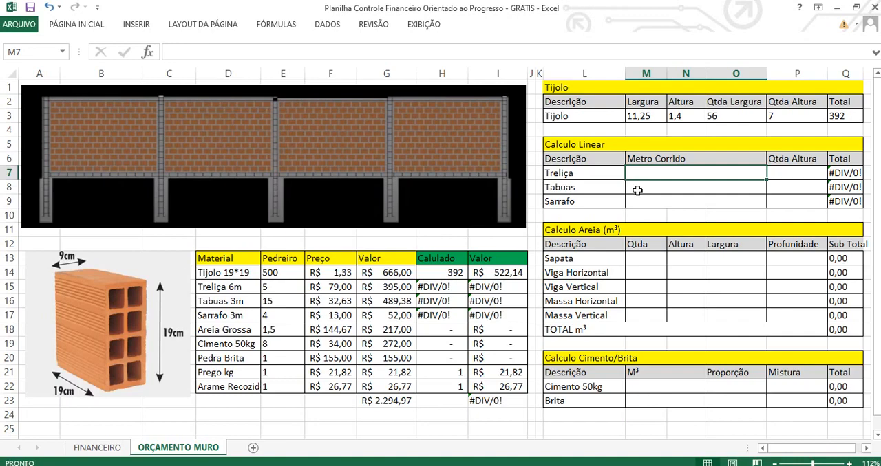
type("=5")
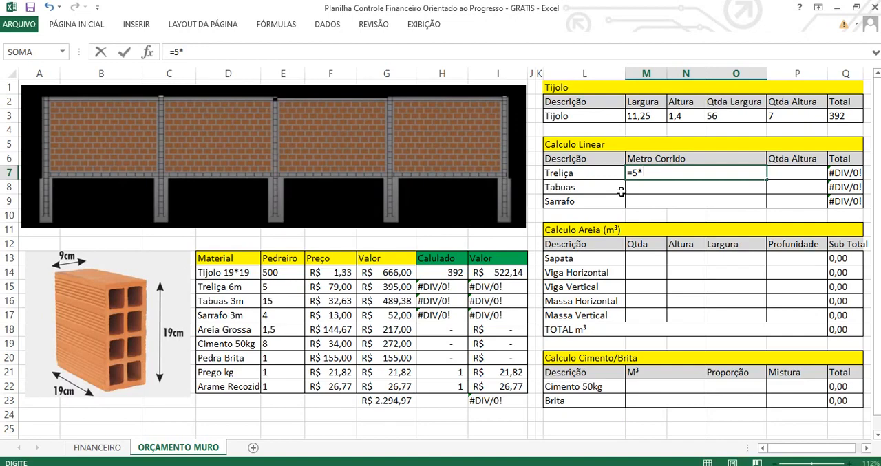
type("*0,8+")
type("12+")
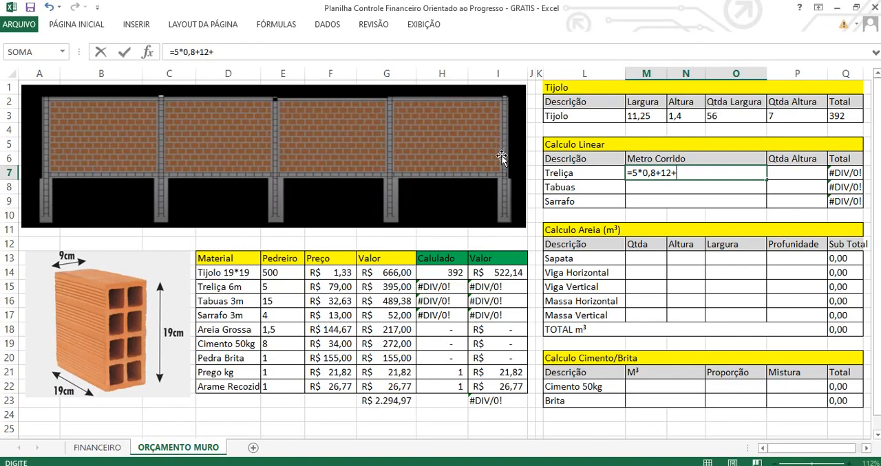
type("5*1,5")
key("Return")
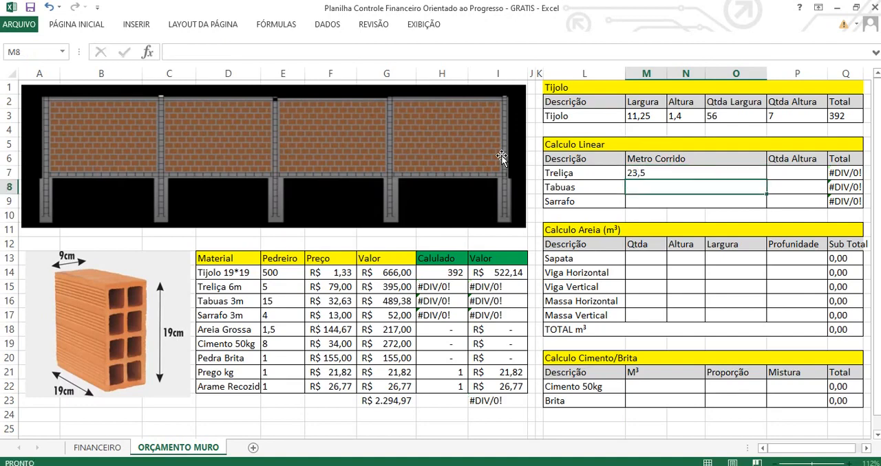
Set the Treliça row's Qtda Altura in P7 to 6 and check its Total formula.
left_click(648, 174)
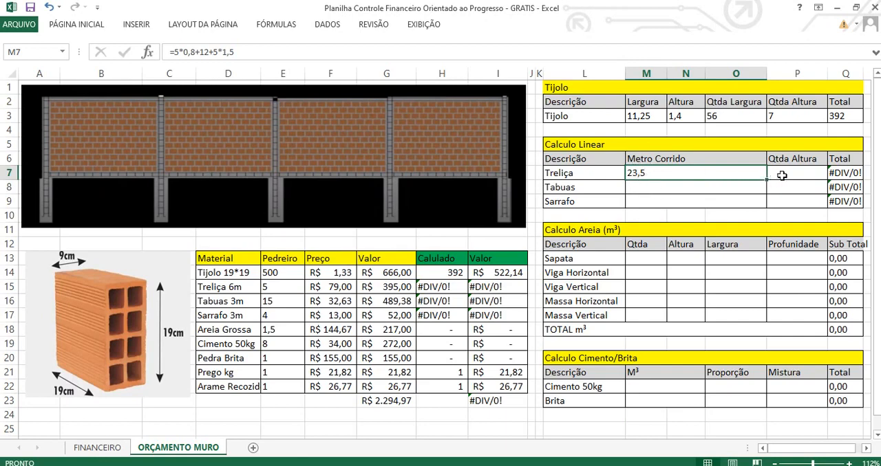
left_click(782, 175)
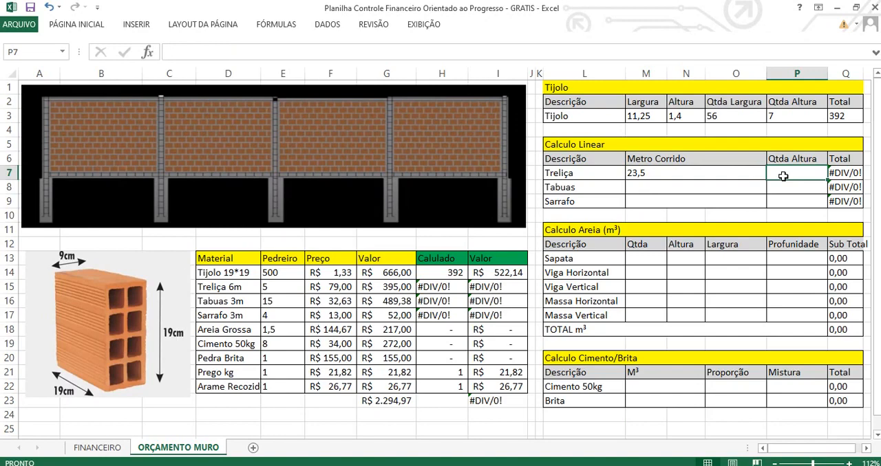
left_click(648, 174)
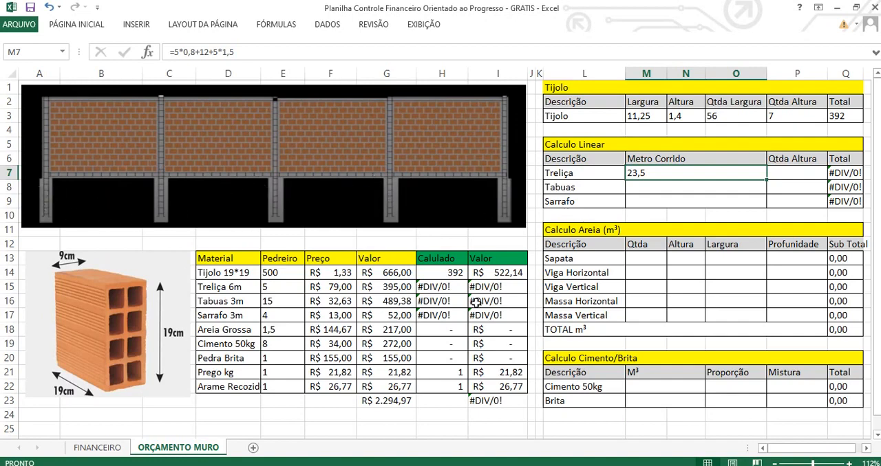
left_click(773, 173)
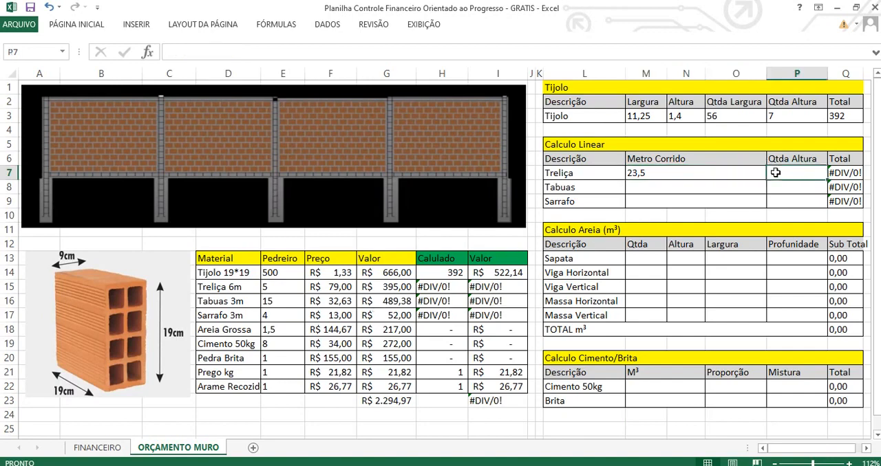
type("6")
key("Return")
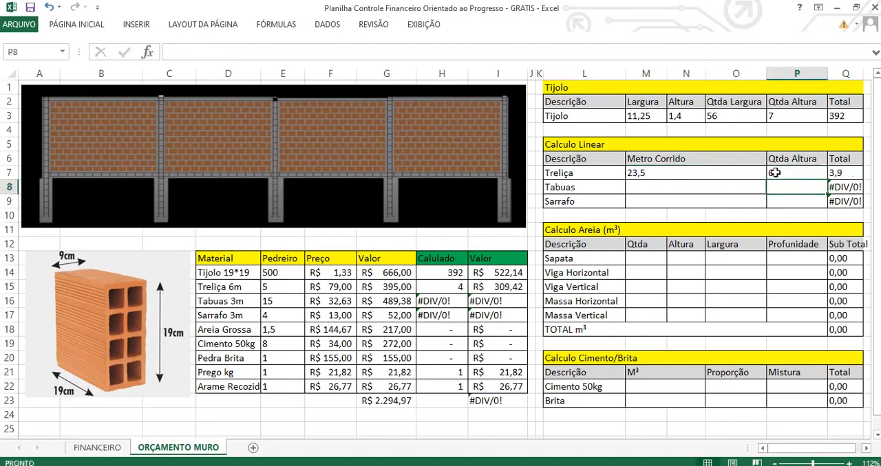
left_click(840, 174)
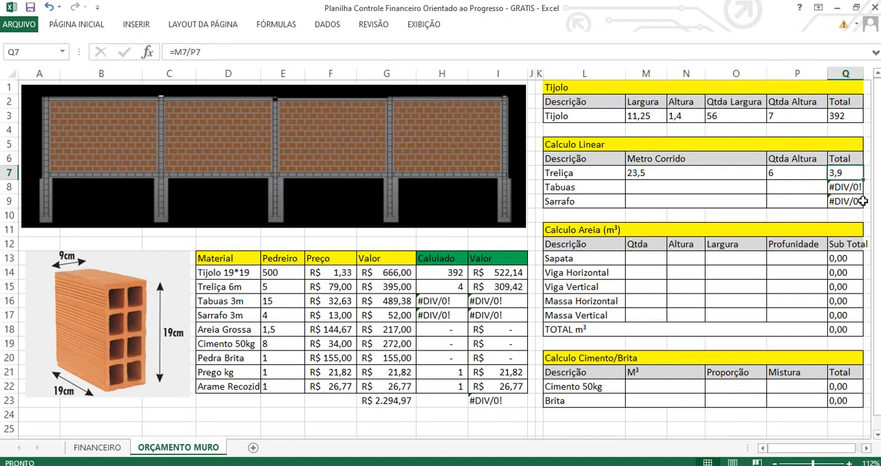
Enter the formula =12+5*1,5 as the Tabuas row's Metro Corrido in M8.
left_click(640, 190)
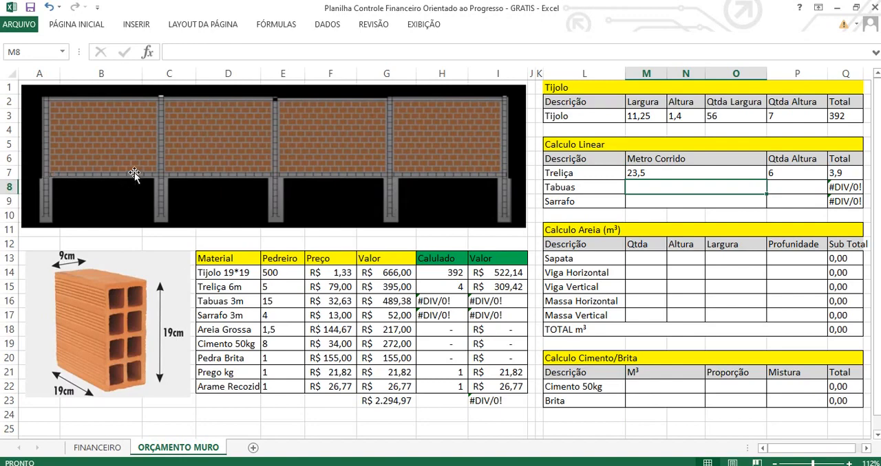
type("=12+")
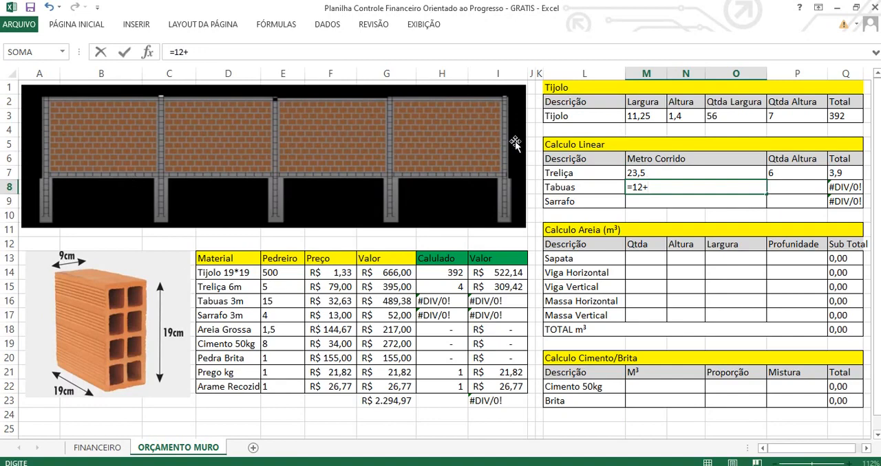
type("5*1,5")
key("Return")
Double the Tabuas row's Metro Corrido by changing the formula in M8 to =(12+5*1,5)*2.
left_click(677, 188)
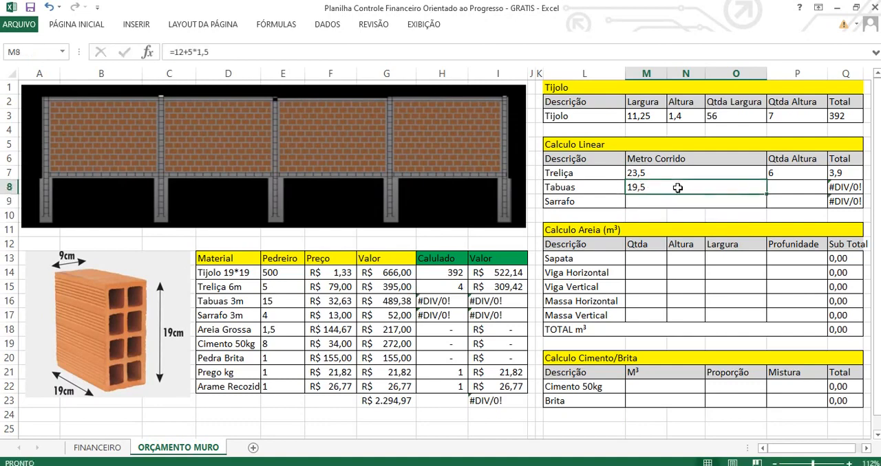
left_click(179, 51)
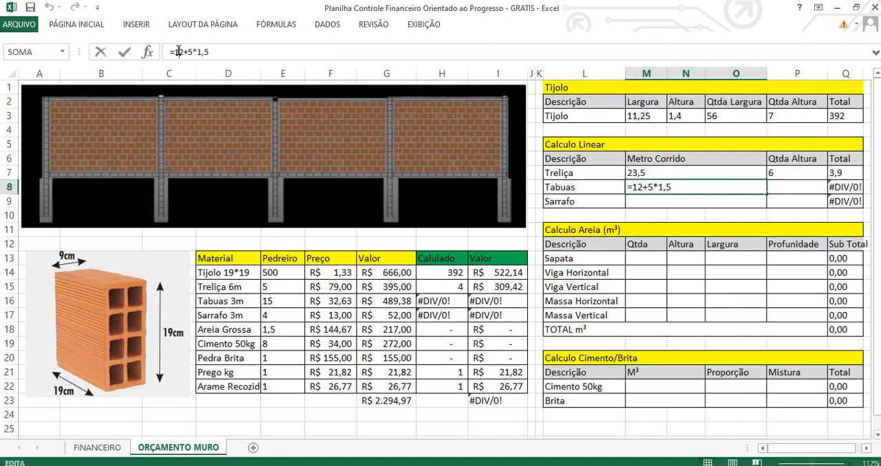
type("(")
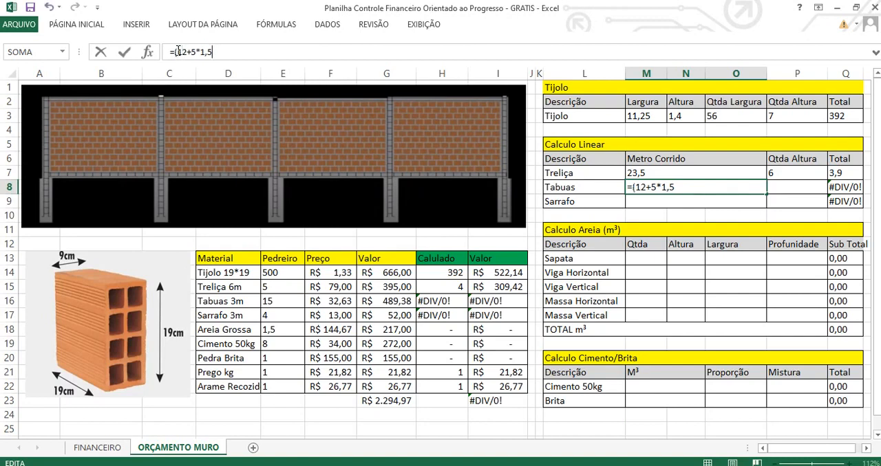
type(")*2")
key("Return")
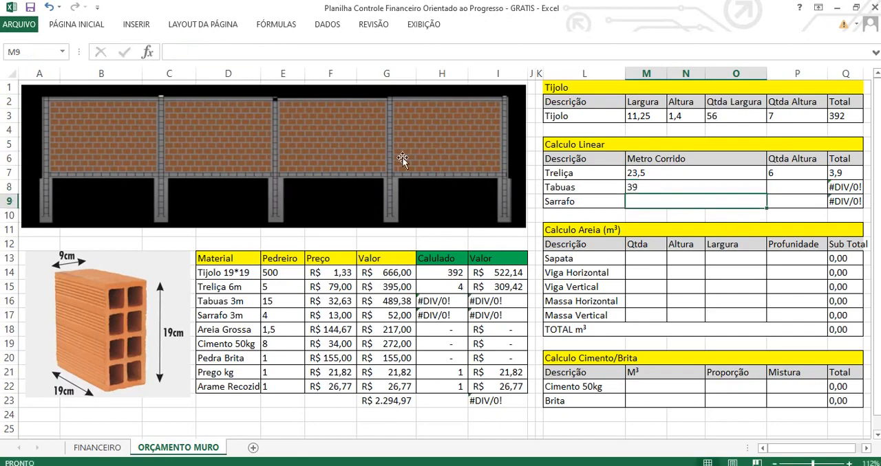
Set the Tabuas row's Qtda Altura in P8 to 3 and check its Total formula.
left_click(661, 188)
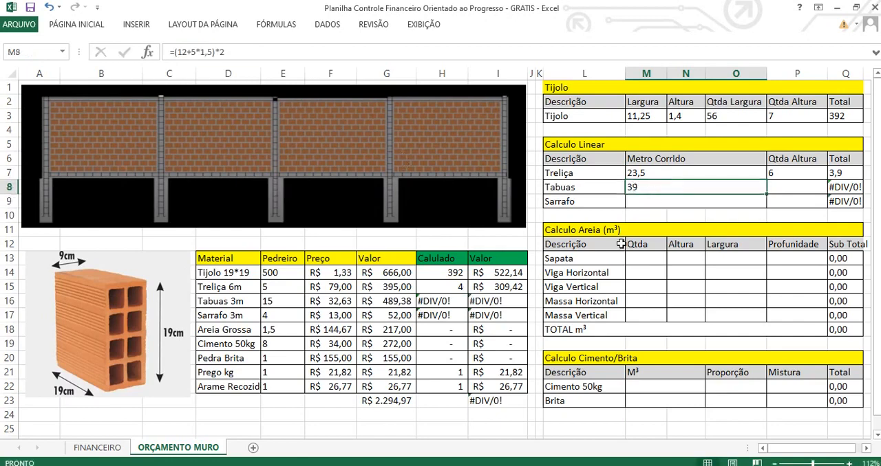
left_click(797, 191)
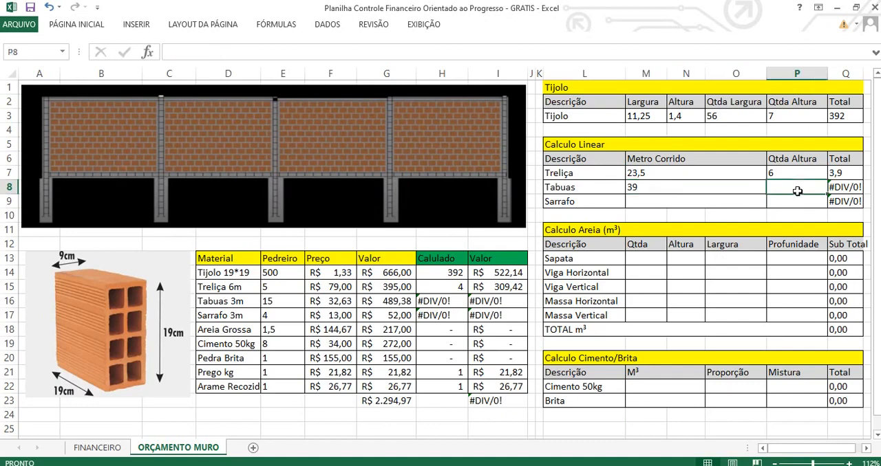
type("3")
key("Return")
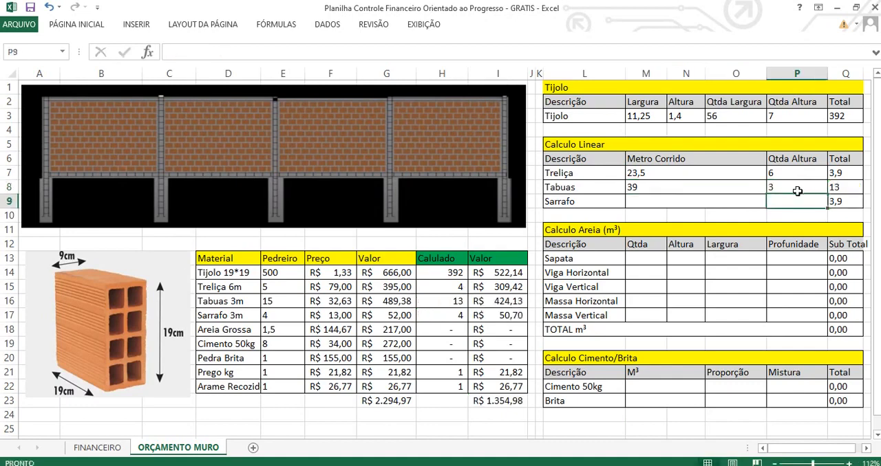
left_click(834, 186)
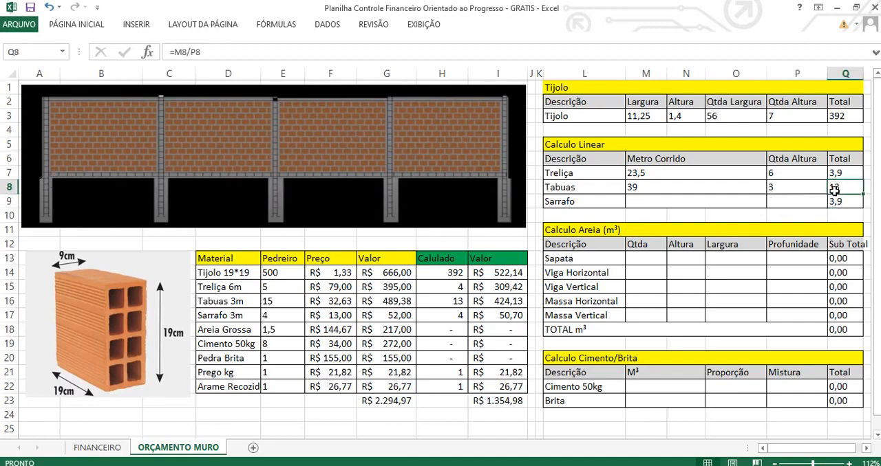
Enter the formula =Q8*0,3 as the Sarrafo row's Total in Q9 and check it against the Tabuas Total.
left_click(673, 203)
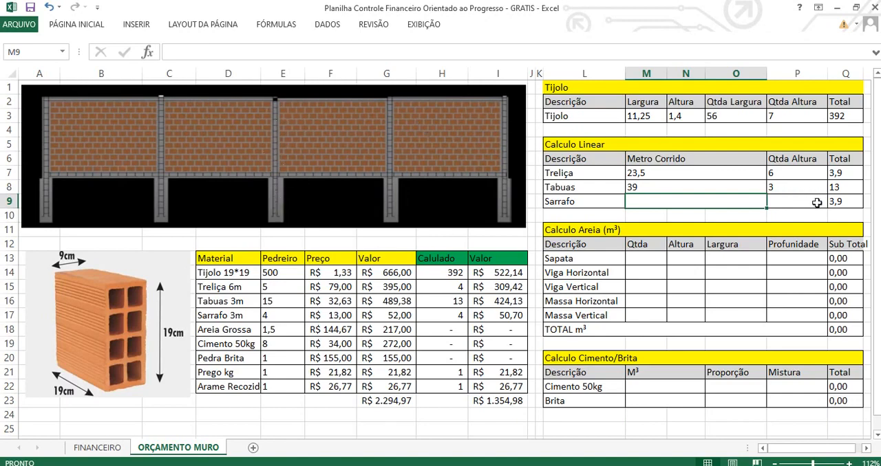
left_click(843, 200)
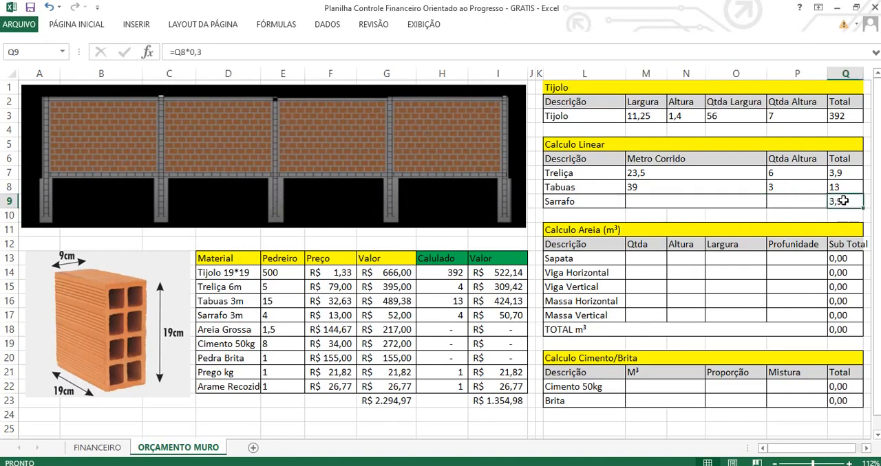
type("=")
key("Up")
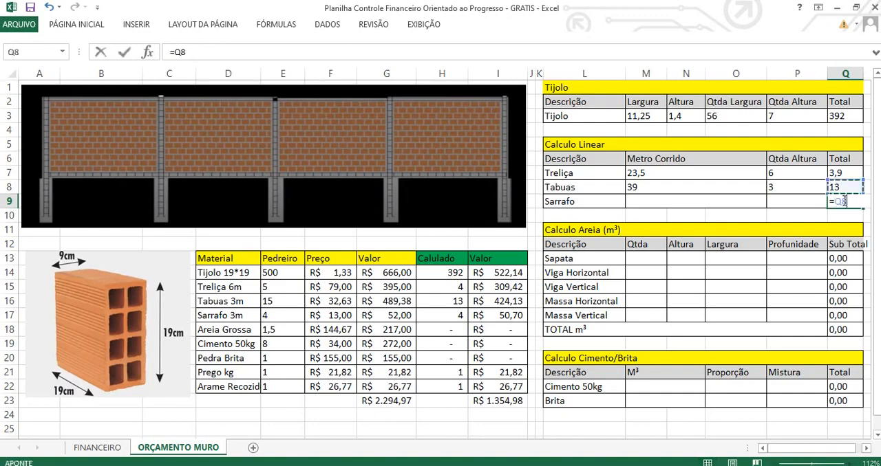
type("*0,3")
key("Return")
left_click(861, 192)
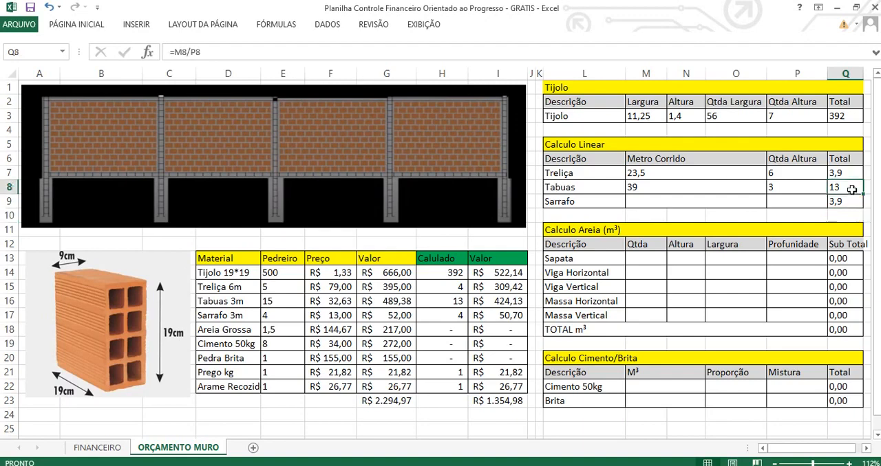
left_click(850, 201)
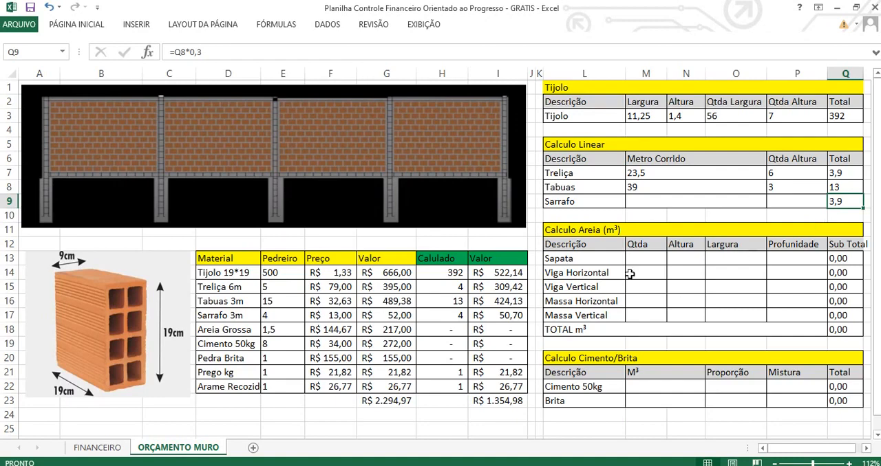
Fill in the Sapata row of Calculo Areia with Qtda 5, Altura 0,8, Largura 0,3 and Profunidade 0,3.
left_click_drag(589, 230, 790, 326)
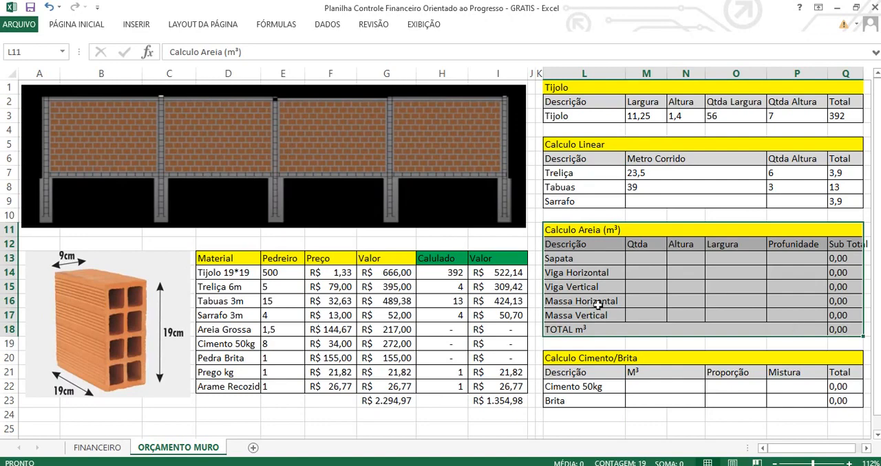
left_click(600, 261)
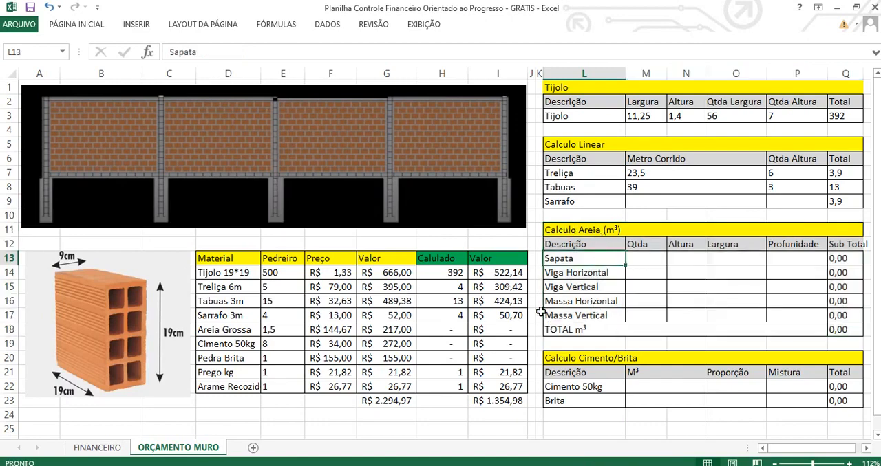
left_click(638, 256)
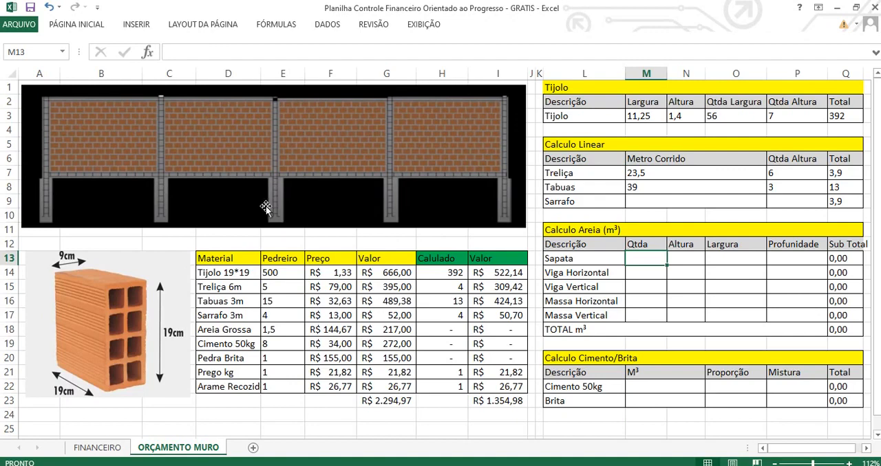
type("5")
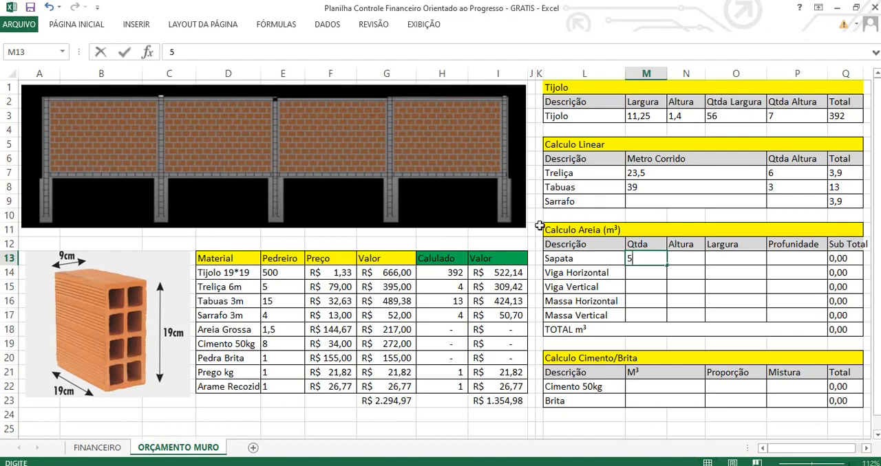
key("Tab")
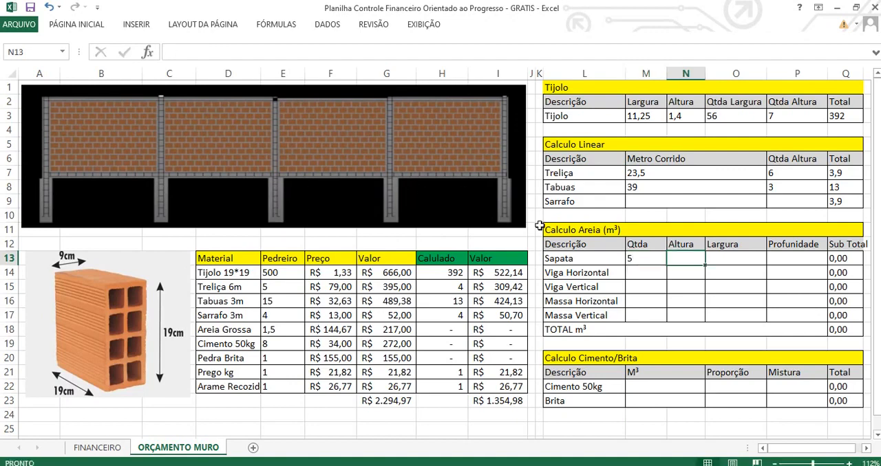
type("0,8")
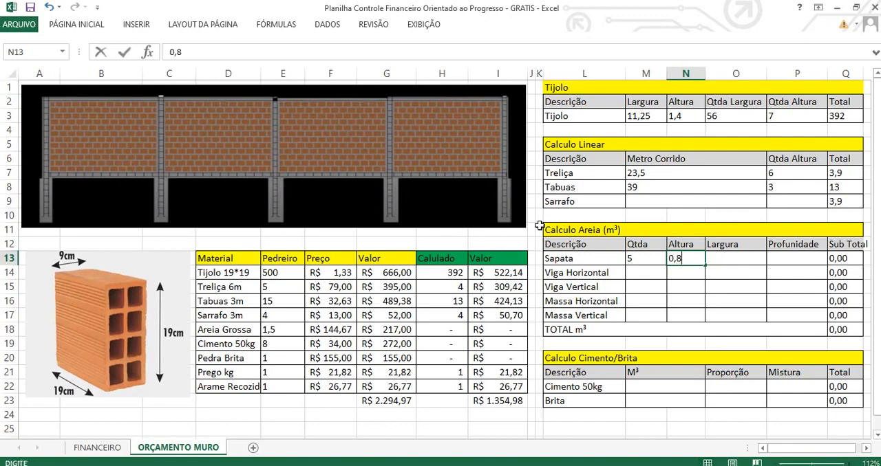
key("Tab")
type("0,3")
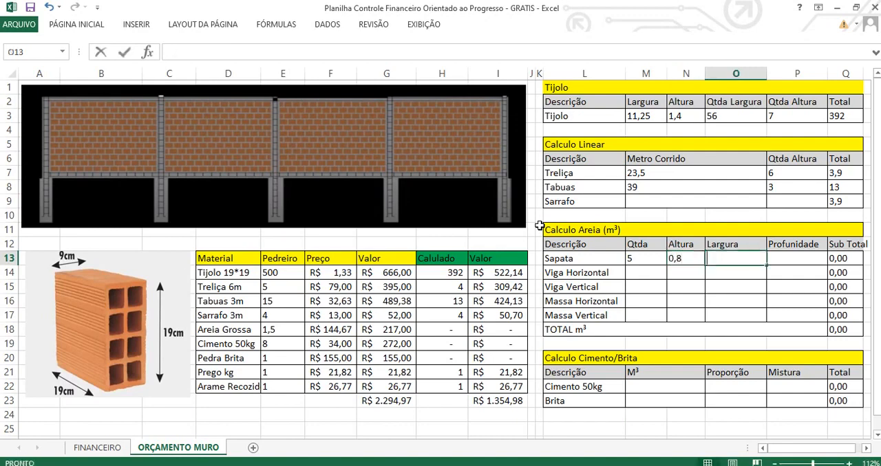
key("Tab")
type("0,3")
key("ctrl+Return")
key("Return")
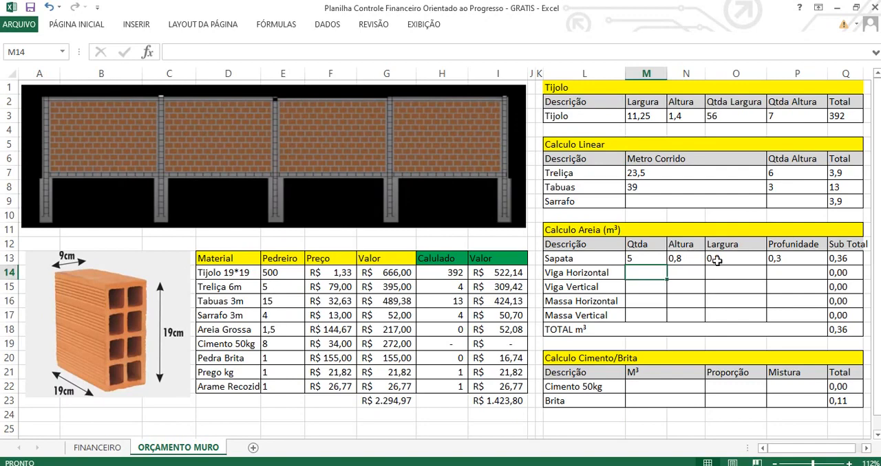
left_click_drag(777, 258, 697, 258)
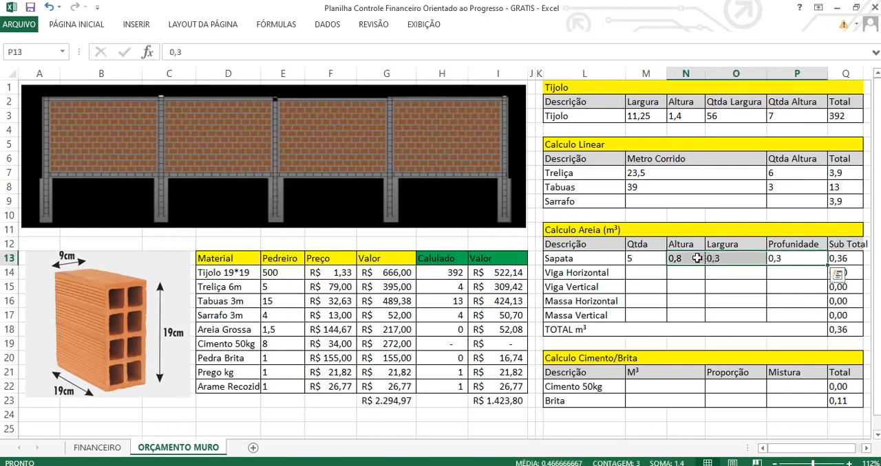
left_click(653, 258)
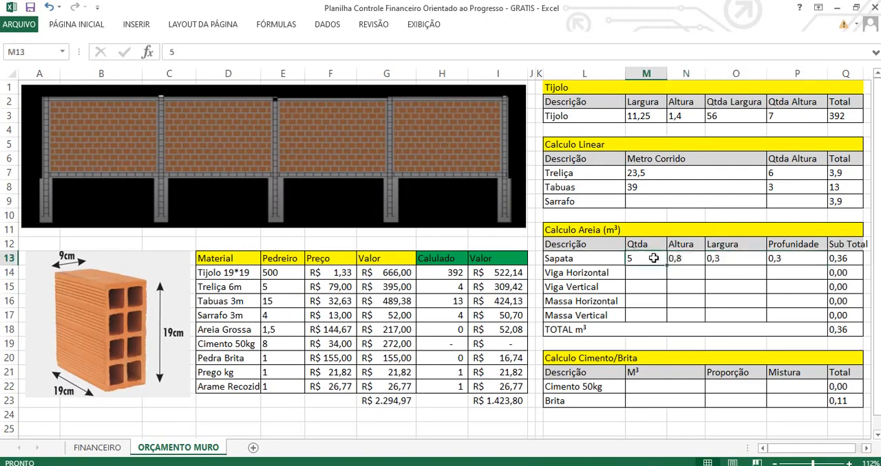
Fill in the Viga Horizontal row with Qtda 1, Altura 0,3, Largura 0,09 and Profunidade 12.
left_click(649, 271)
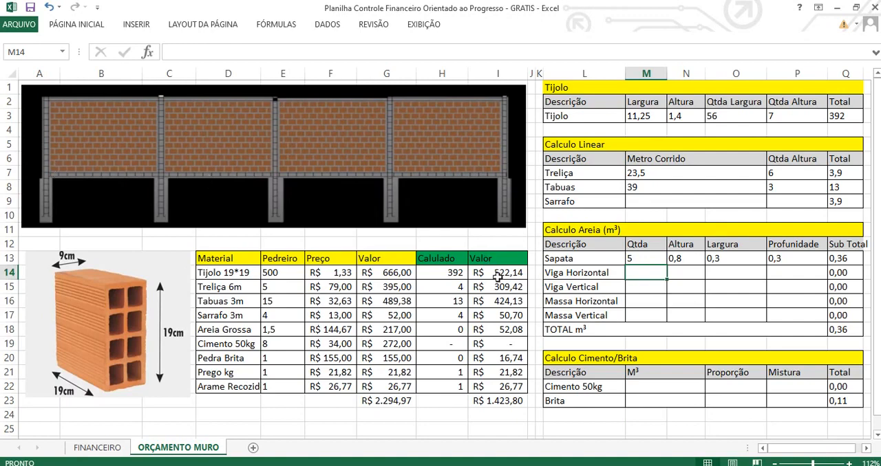
type("1")
key("Tab")
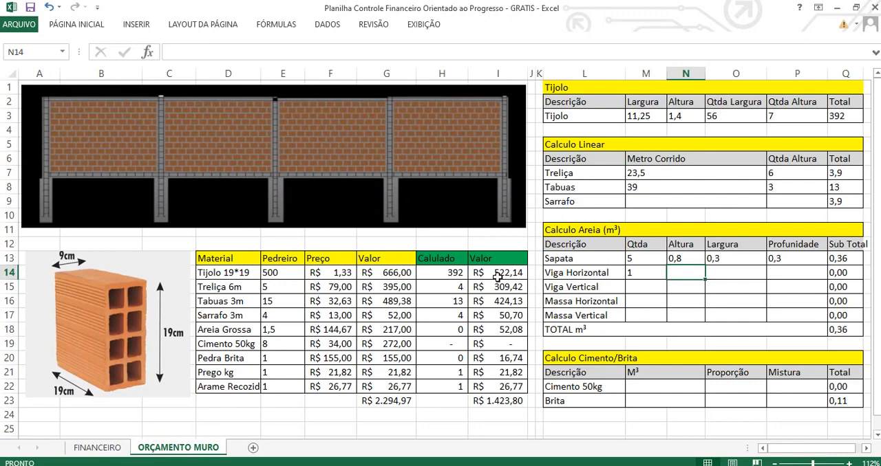
type("0,2")
key("BackSpace")
type("3")
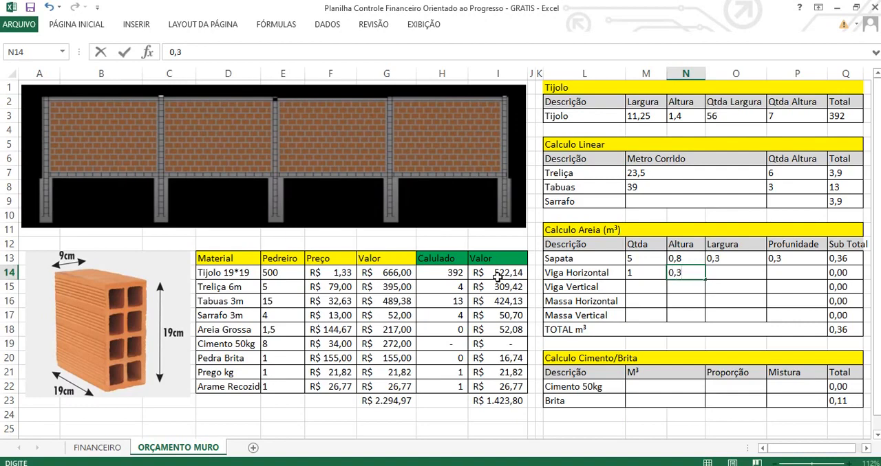
key("Tab")
type("0,09")
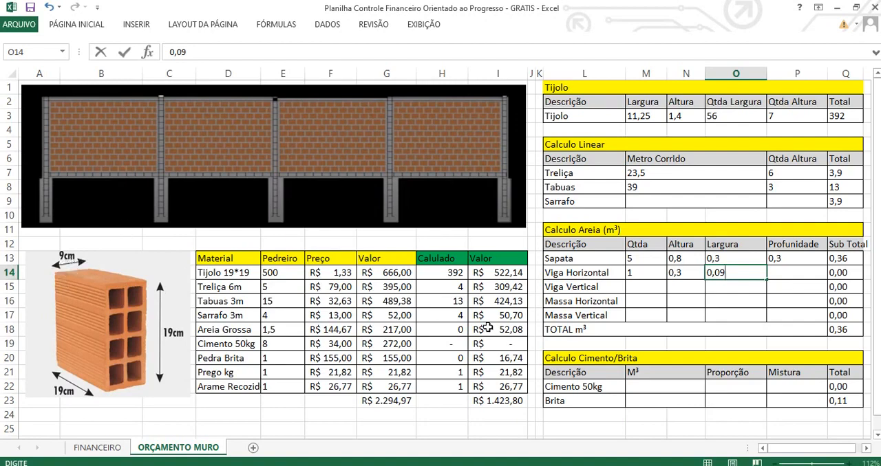
key("Tab")
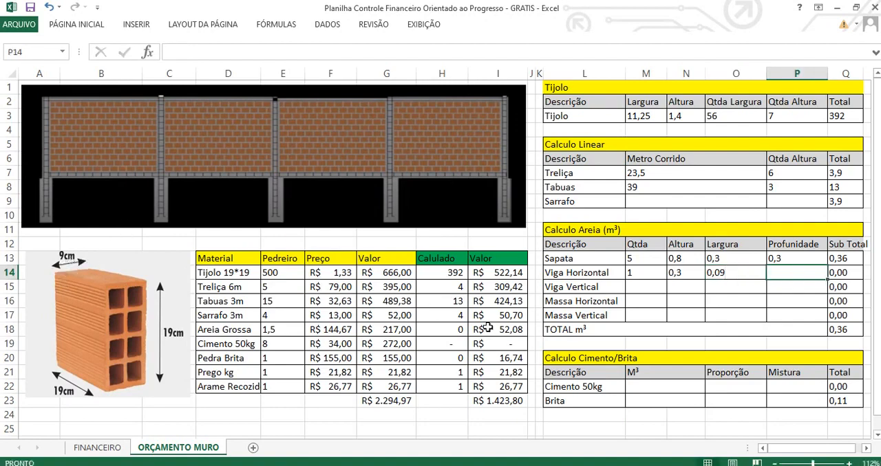
type("12")
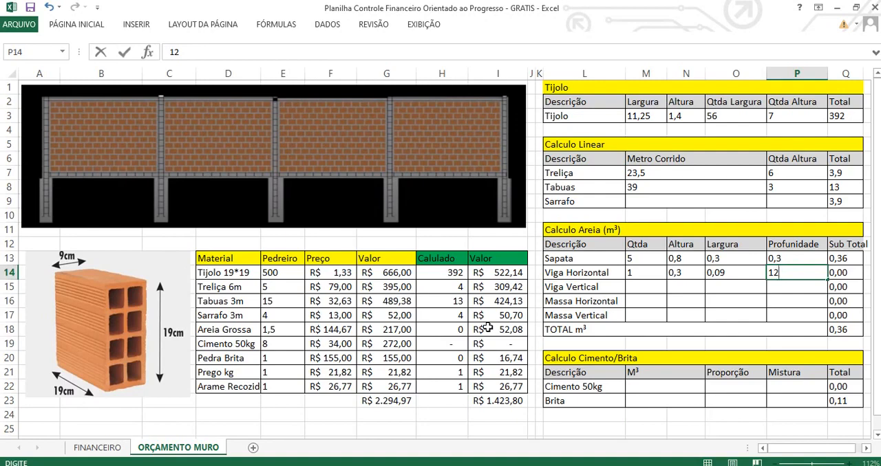
key("Tab")
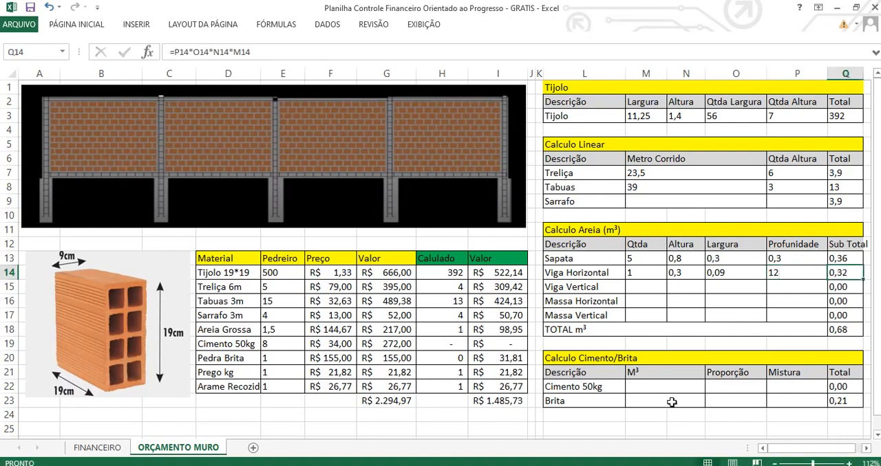
Swap the Viga Horizontal dimensions, setting Largura in O14 to 12 and Profunidade in P14 to 0,09.
left_click(714, 275)
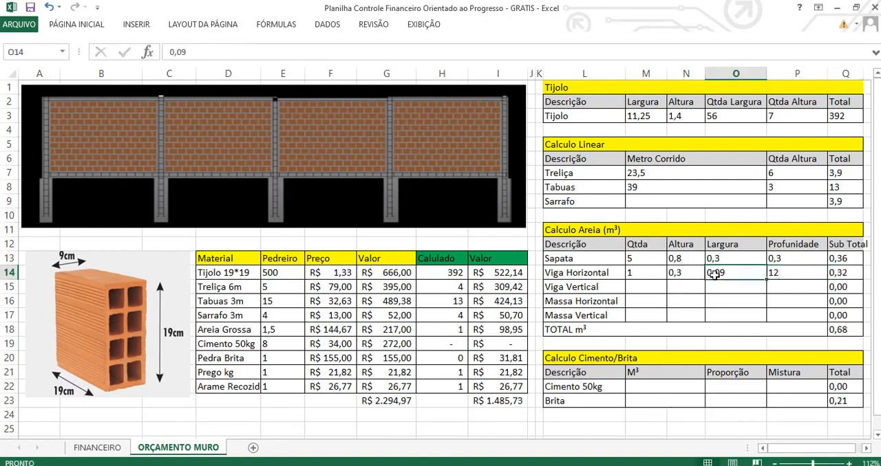
type("12")
key("Tab")
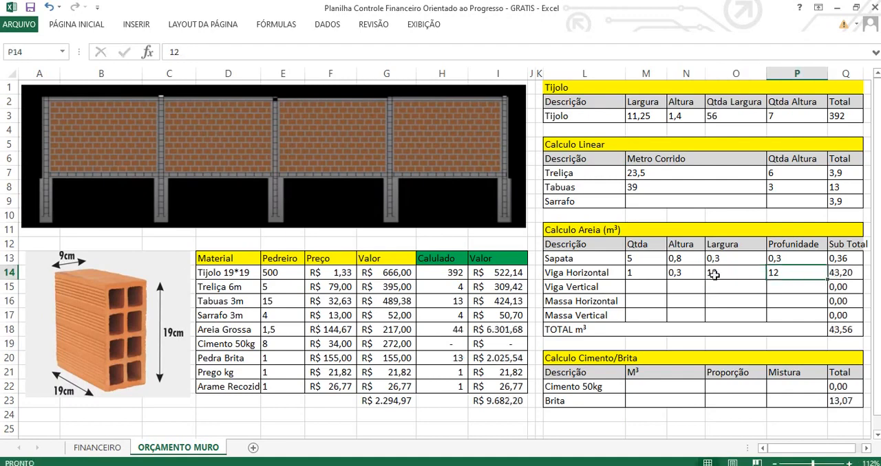
type("0,09")
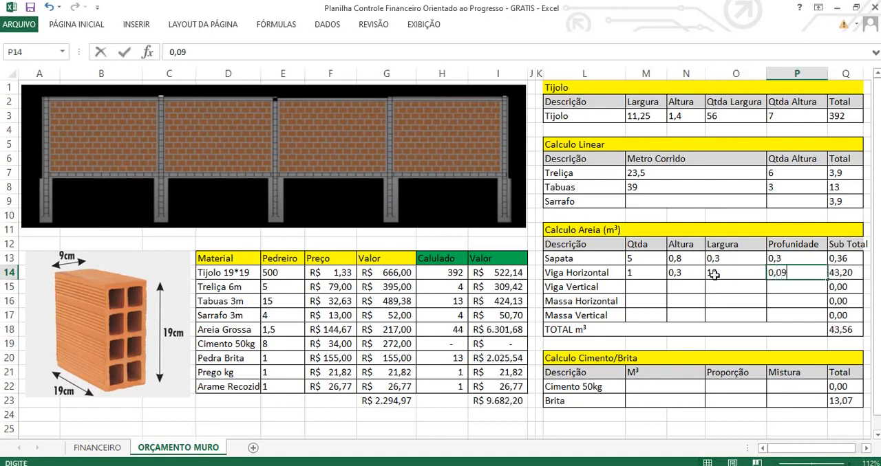
key("Tab")
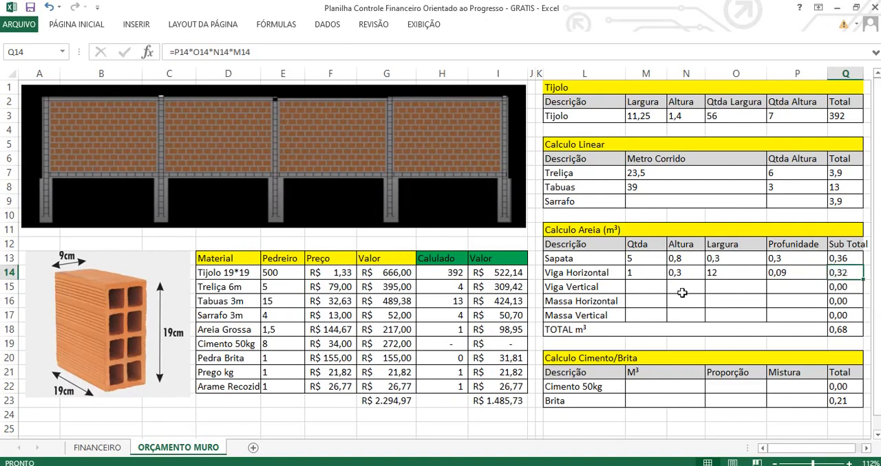
Enter Qtda 5, Altura 1,5 and Largura 0,2 in the Viga Vertical row.
left_click(637, 287)
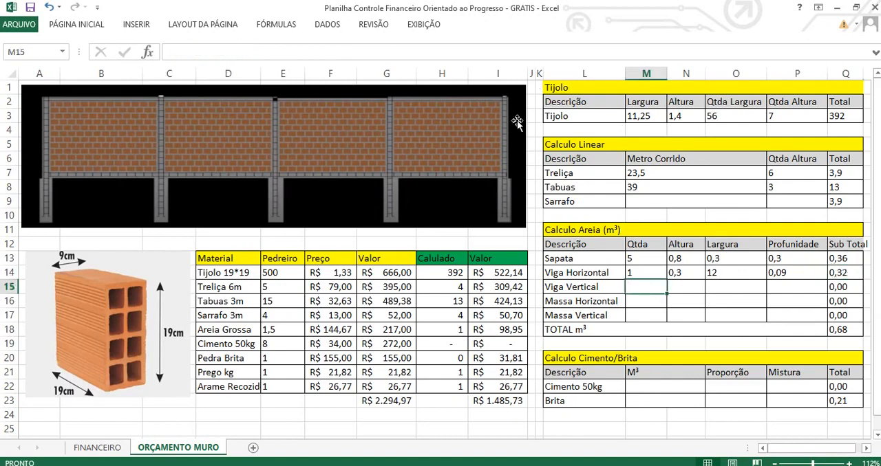
type("5")
key("Tab")
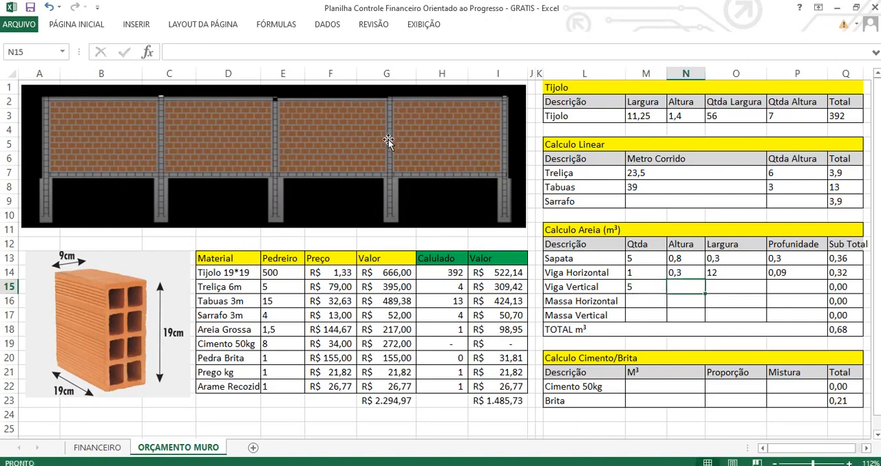
type("1,5")
key("Tab")
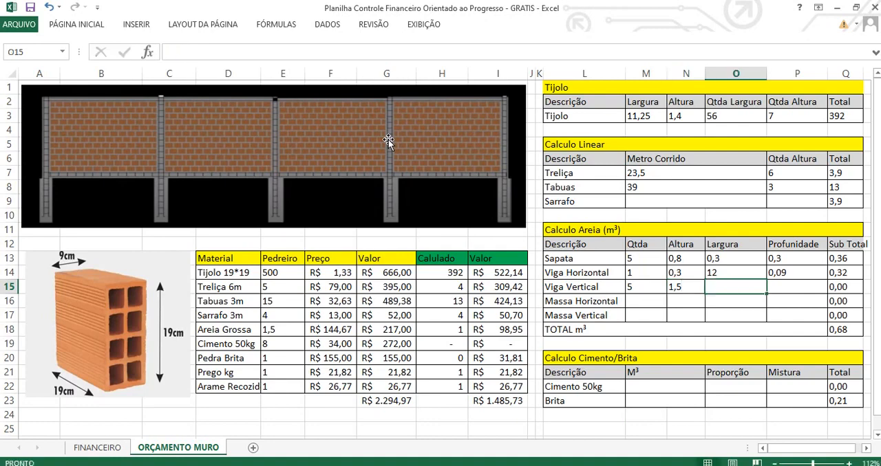
type("0,")
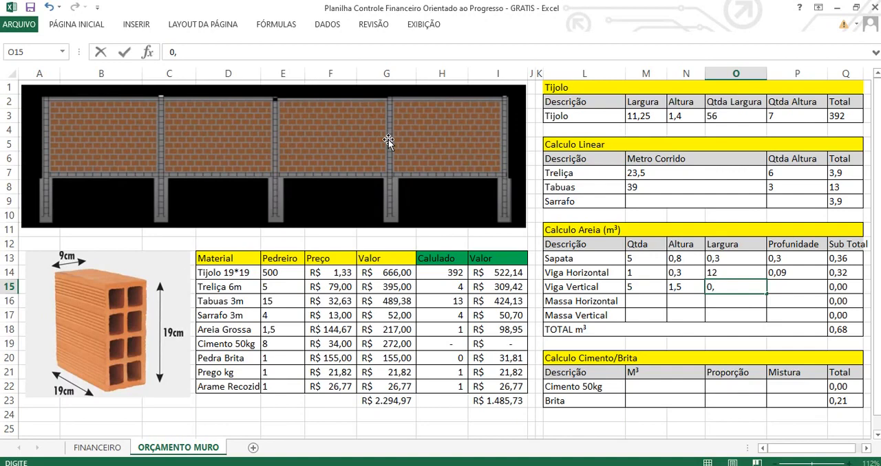
type("2")
key("Tab")
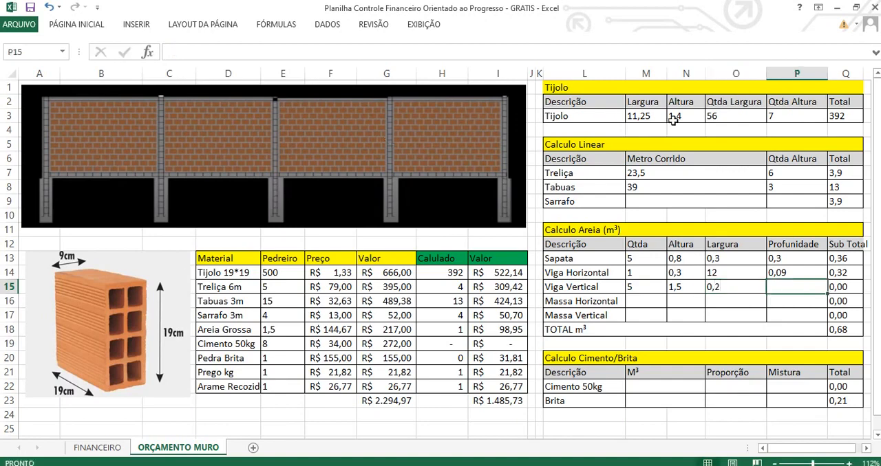
Correct the Viga Vertical row's Largura to 0,15, matching the pillar width in the Tijolo Largura formula, and set its Profunidade to 0,09.
left_click(640, 115)
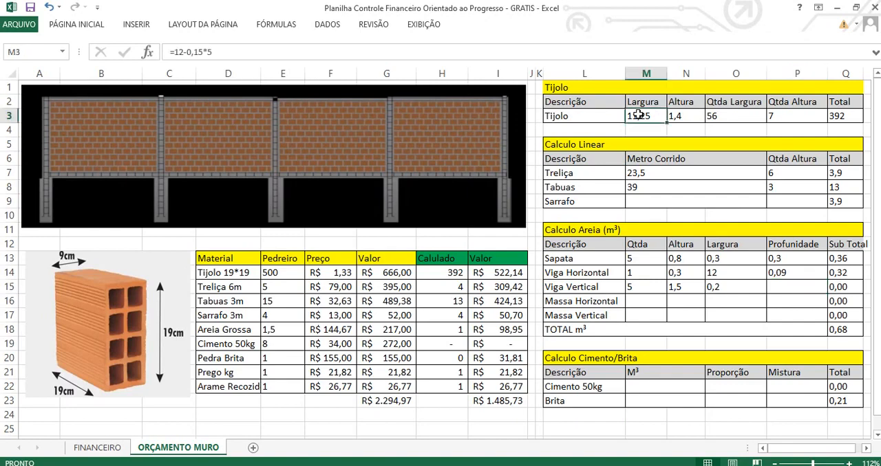
left_click(721, 284)
type("0,15")
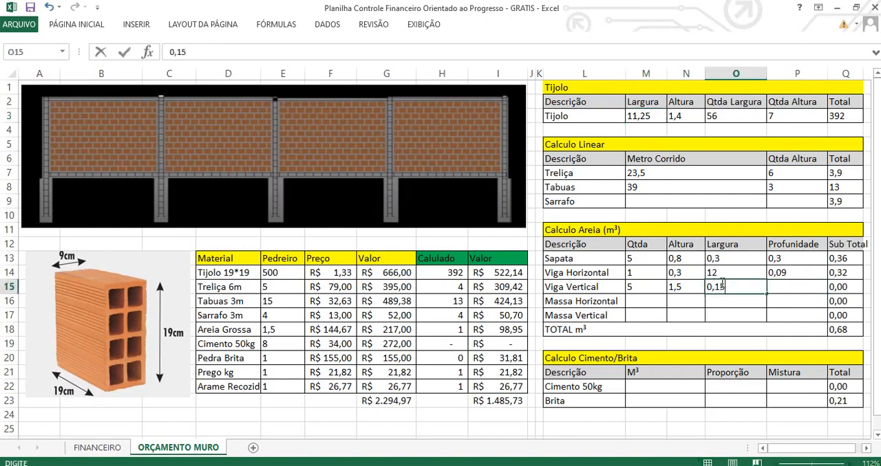
key("Tab")
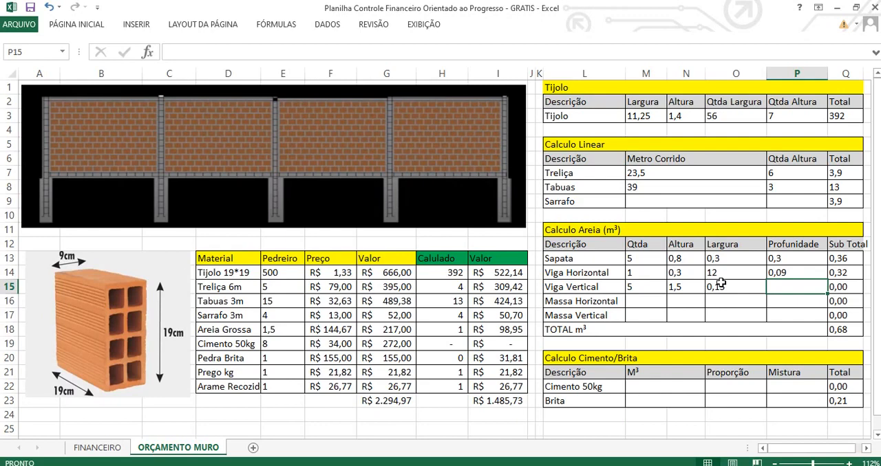
type("0,09")
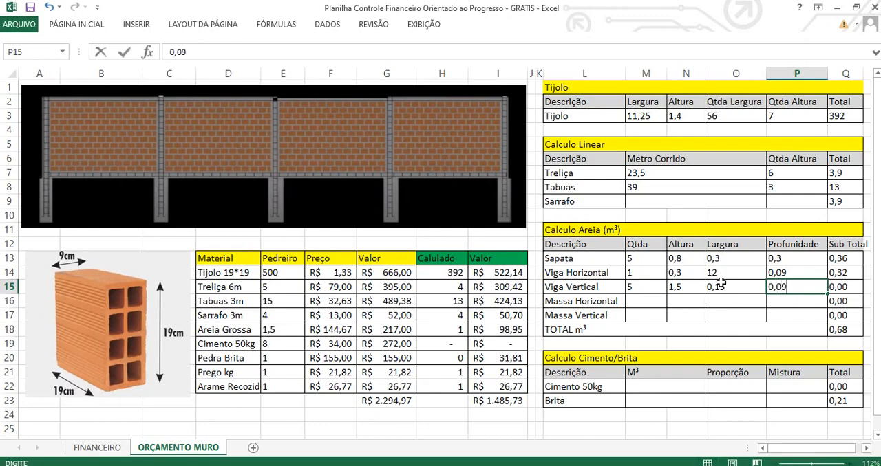
key("Return")
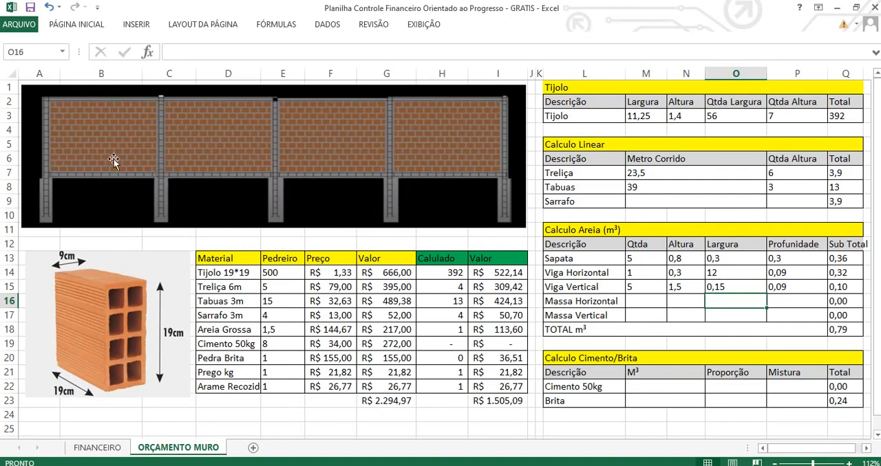
Link the Massa Horizontal Qtda in M16 to the Tijolo Qtda Altura in P3 with a cell reference formula.
left_click(638, 304)
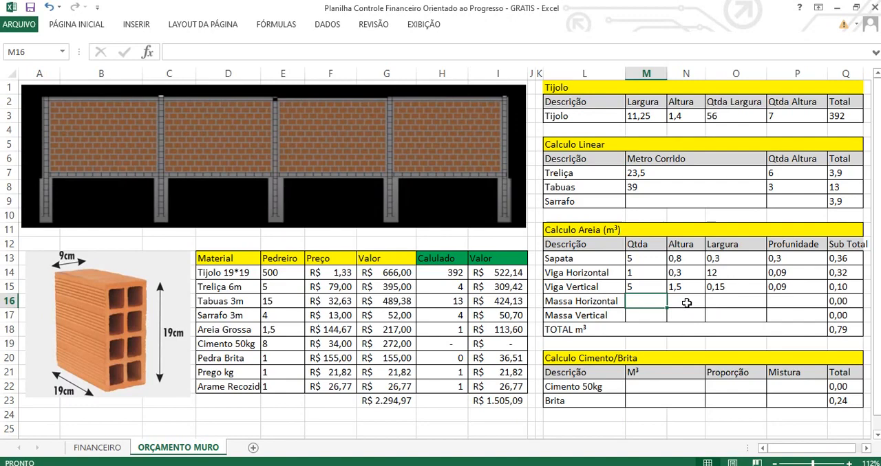
type("=")
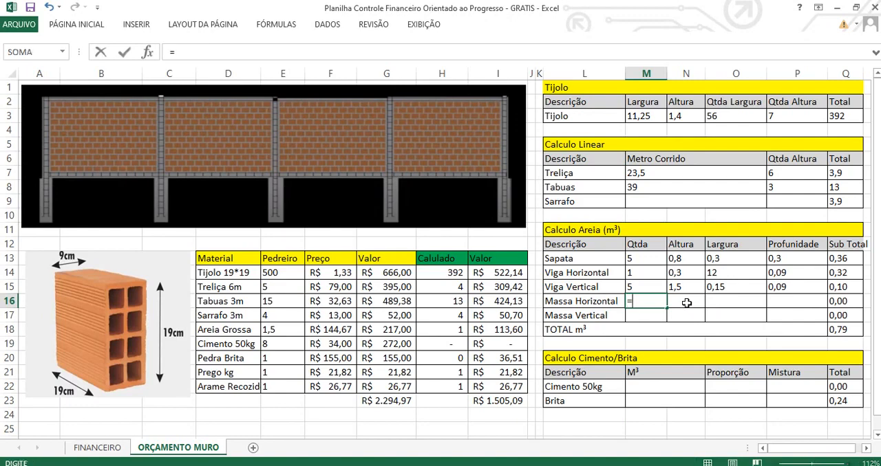
left_click(794, 116)
key("Return")
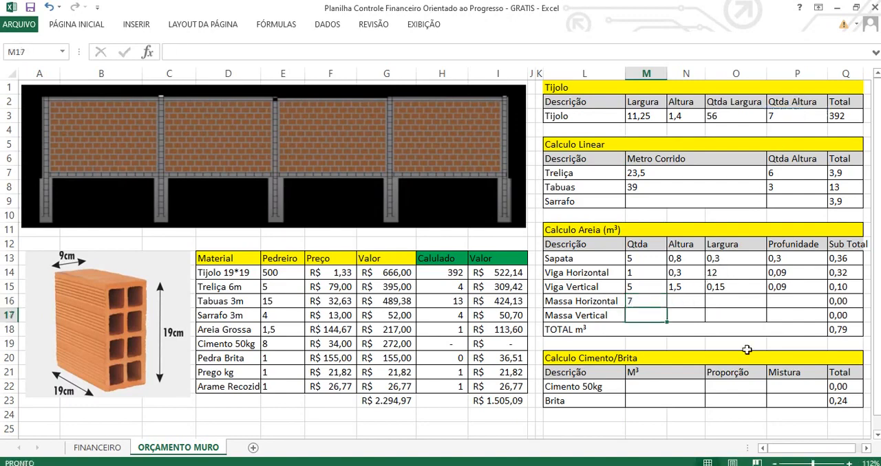
Complete the Massa Horizontal row with Altura 0,2, Largura 12 and Profunidade 0,09.
left_click(689, 300)
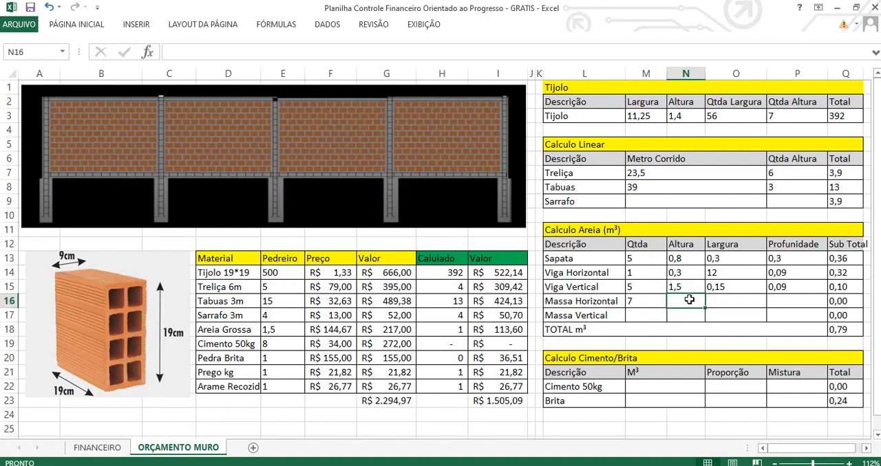
type("0,2")
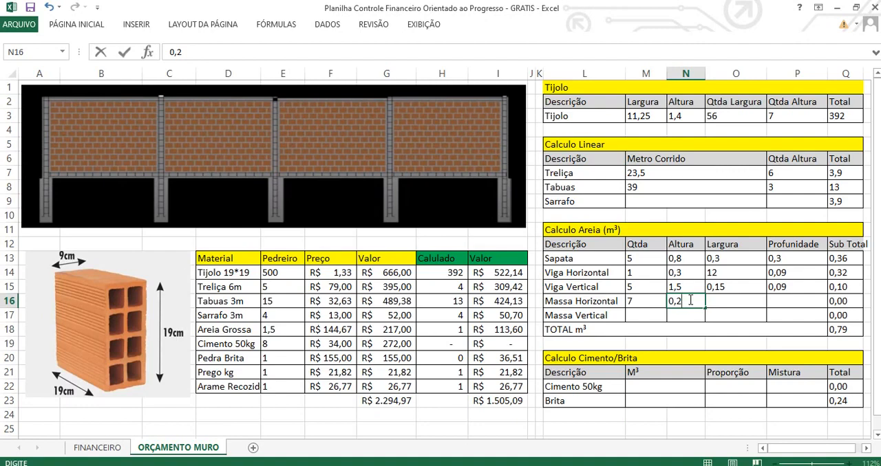
key("Tab")
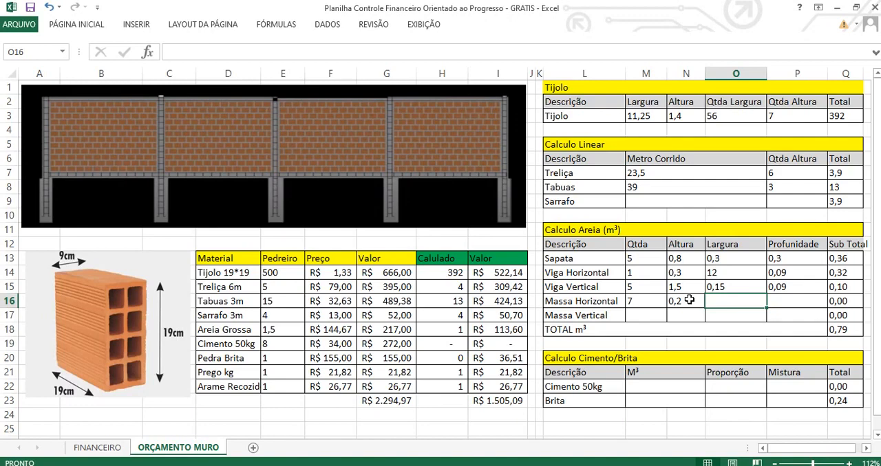
type("12")
key("Tab")
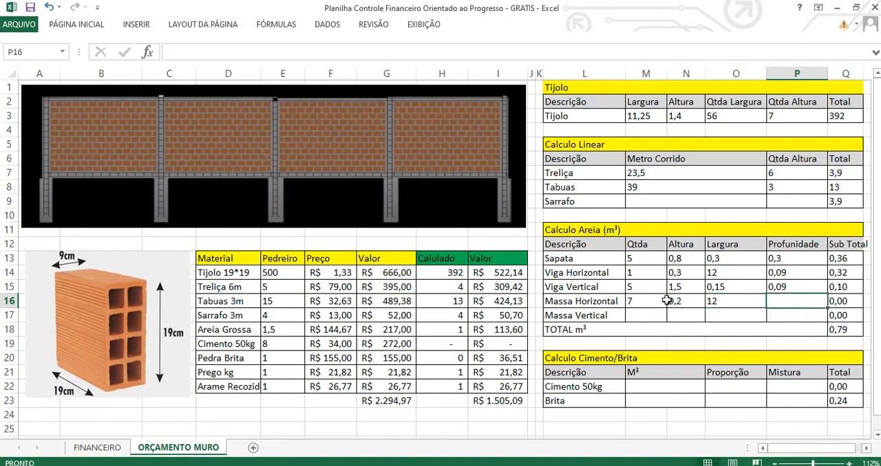
type("0,09")
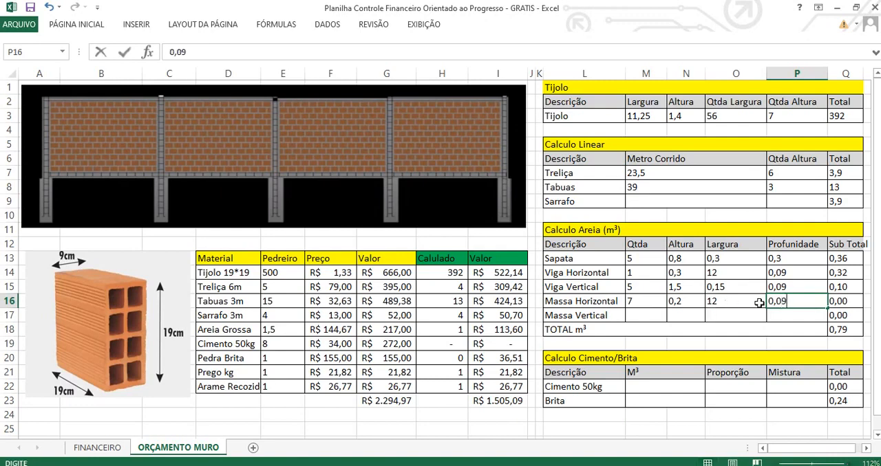
key("Return")
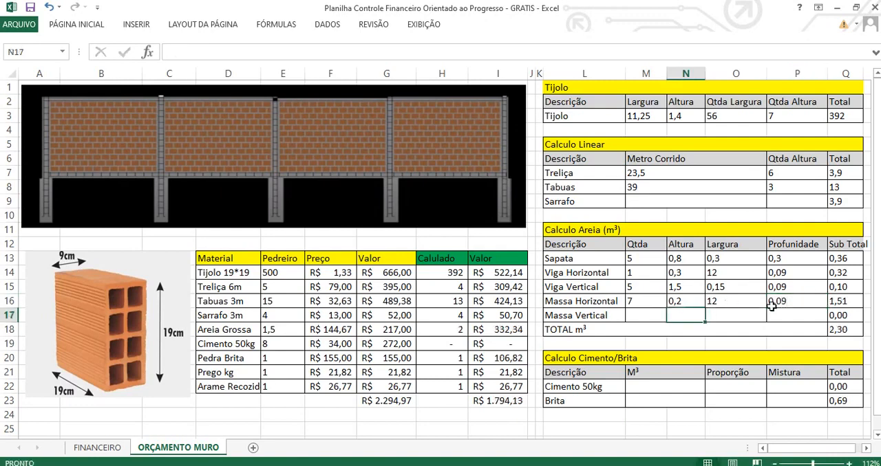